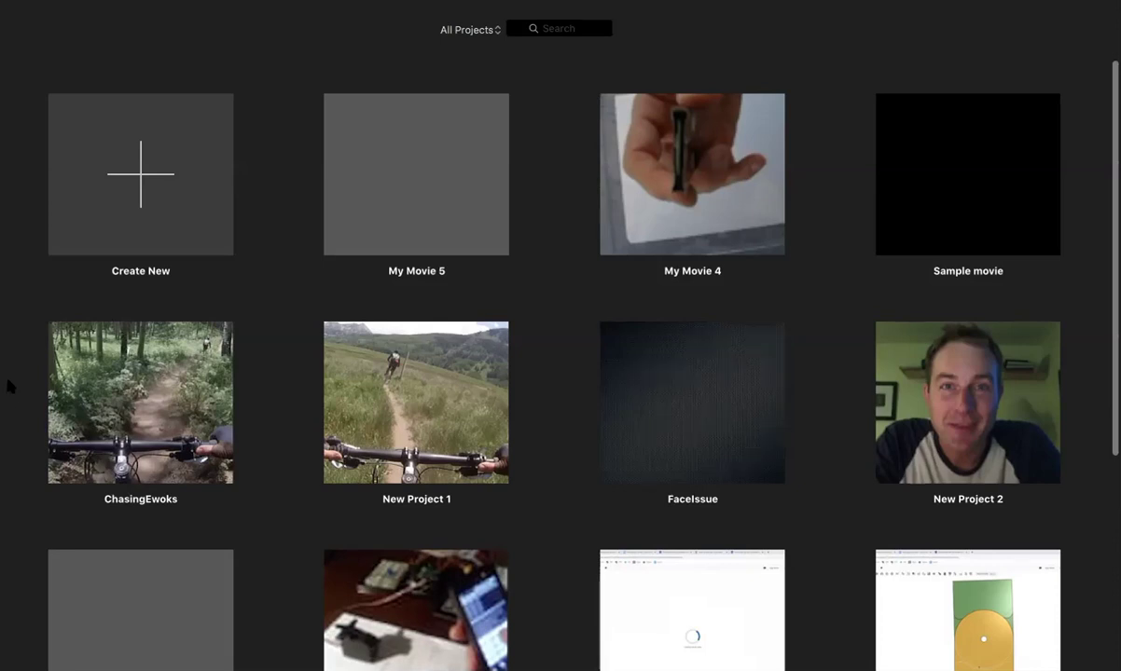
Create a new movie project and look through the clips in the ScraperMovies event
left_click(126, 186)
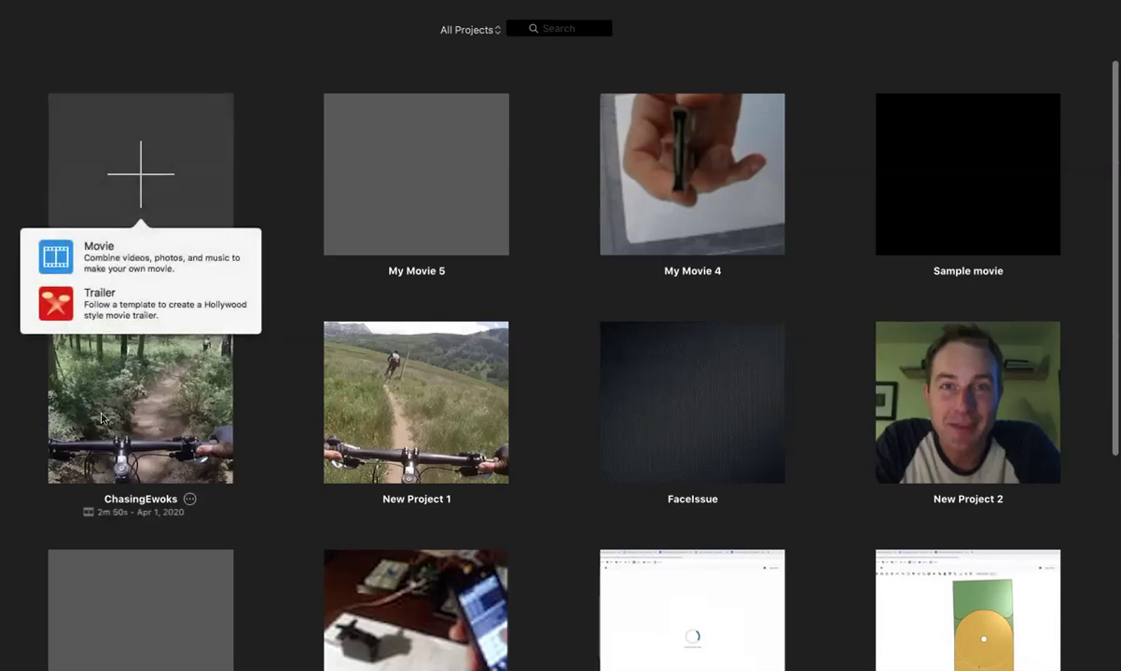
left_click(111, 261)
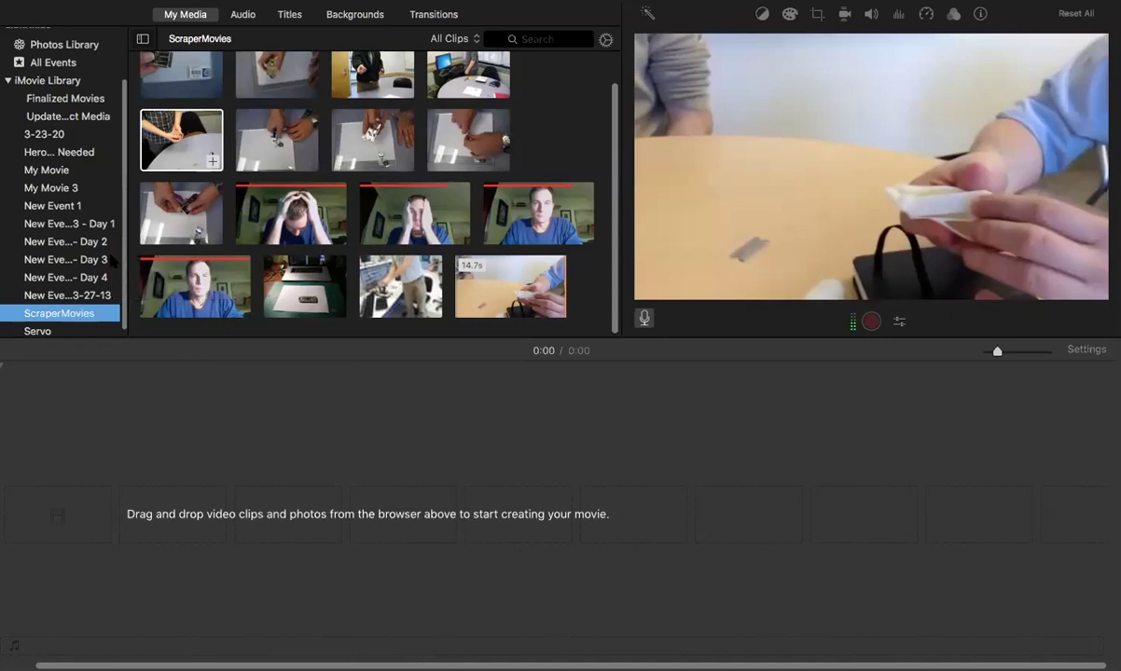
scroll(112, 261, "down", 1)
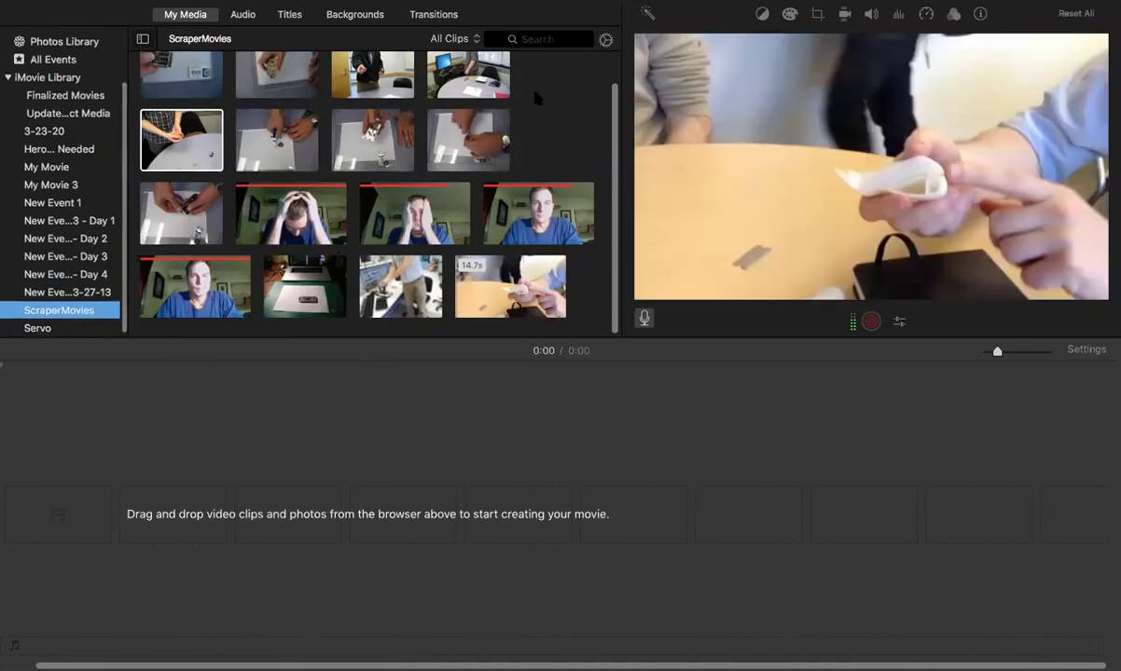
scroll(534, 96, "up", 2)
scroll(534, 96, "down", 2)
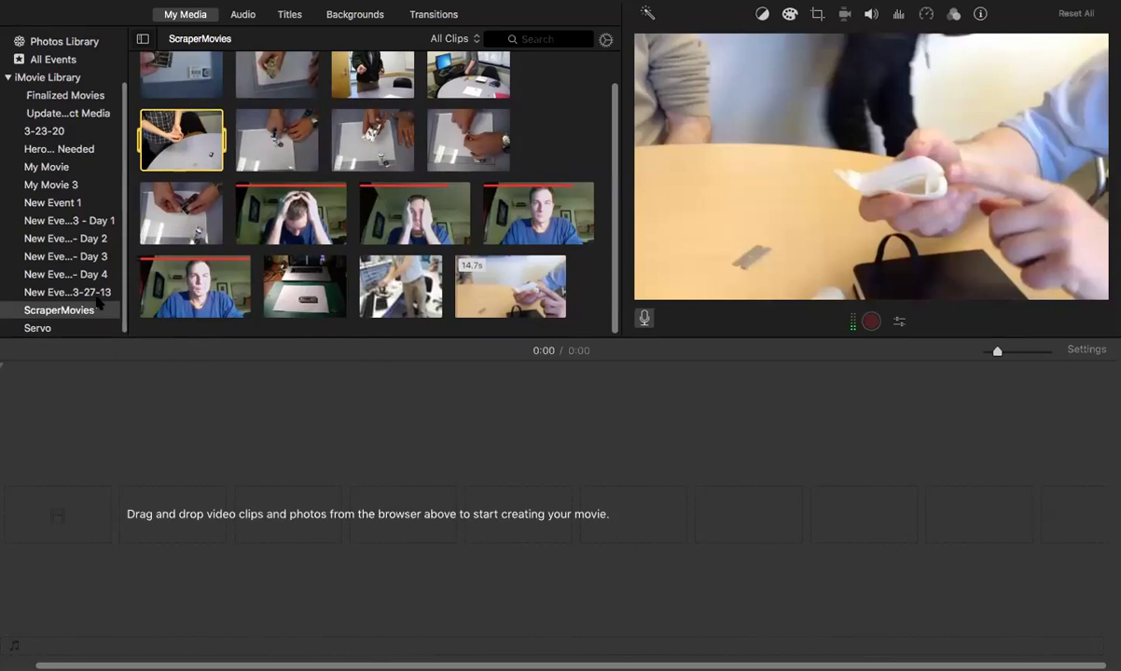
left_click(162, 362)
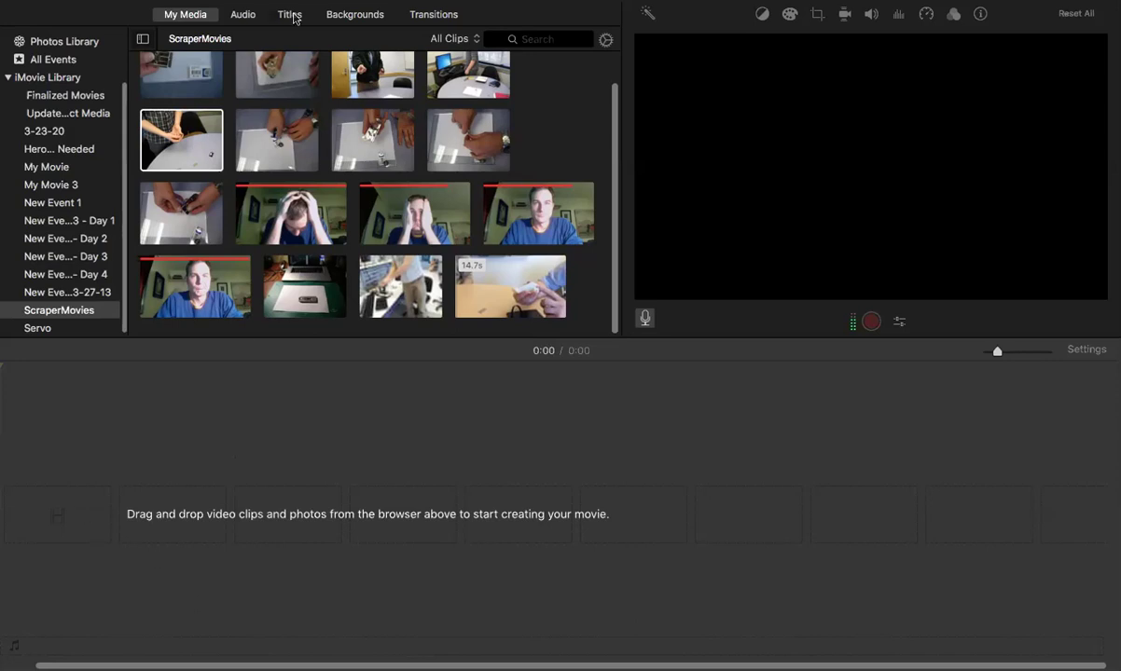
Add an Expand title at the start of the empty timeline and set its text to "Scaper Redemption"
left_click(291, 15)
scroll(210, 132, "down", 1)
scroll(209, 131, "up", 5)
left_click_drag(221, 137, 75, 508)
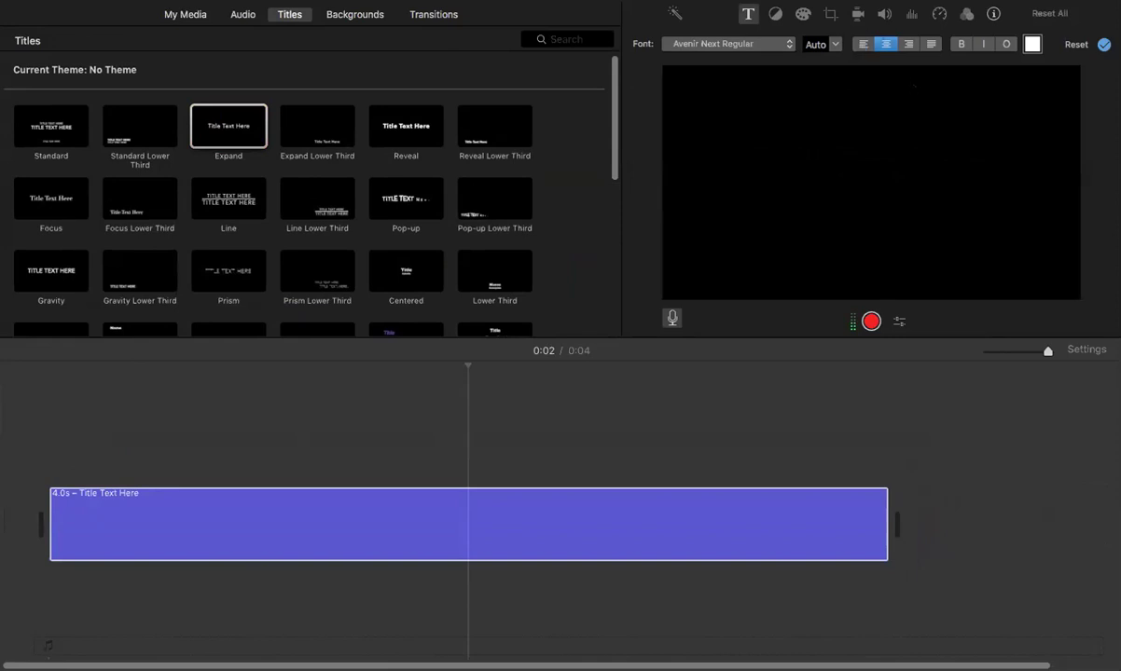
left_click(1104, 46)
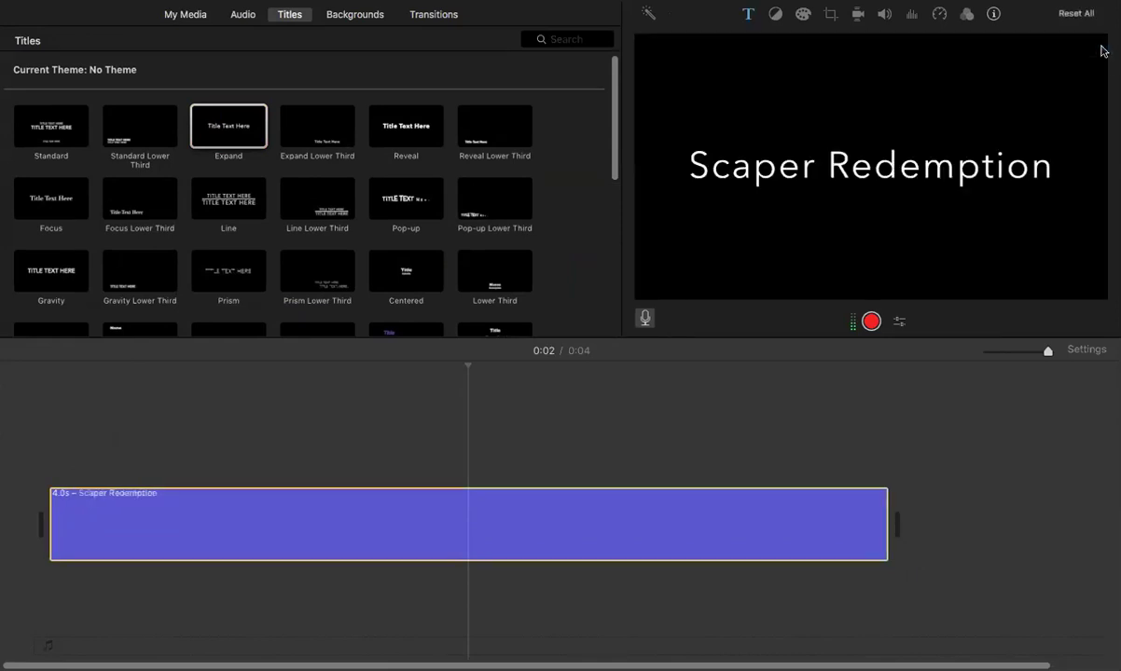
left_click(719, 373)
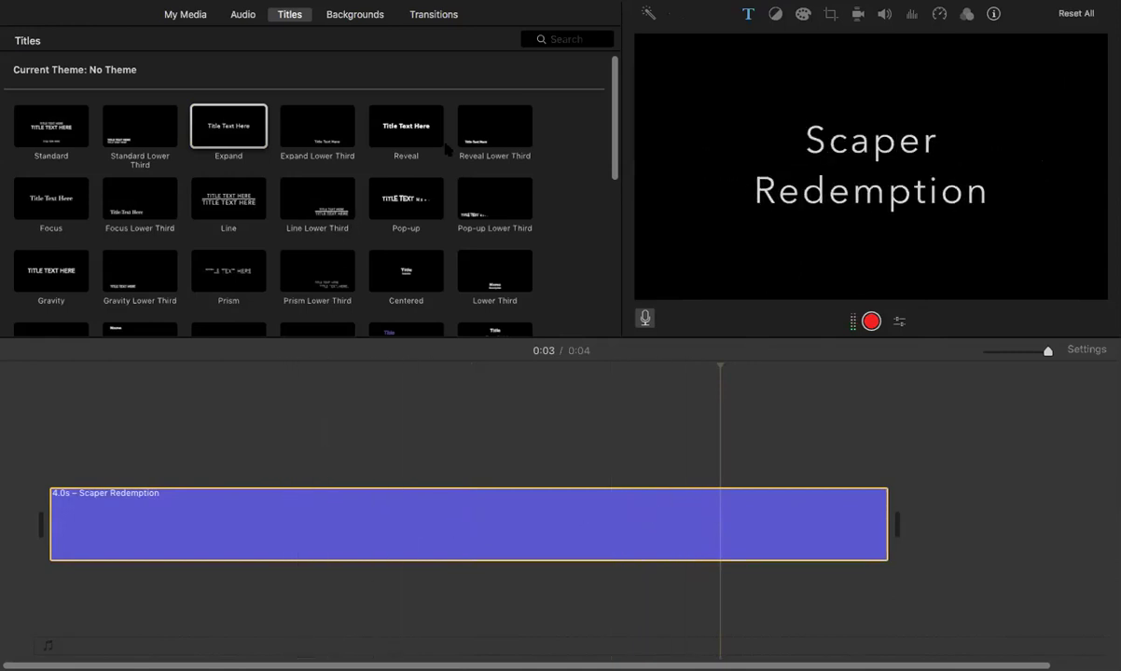
Add the Industrial background to the timeline as a separate clip after the title, without replacing the title
left_click(354, 17)
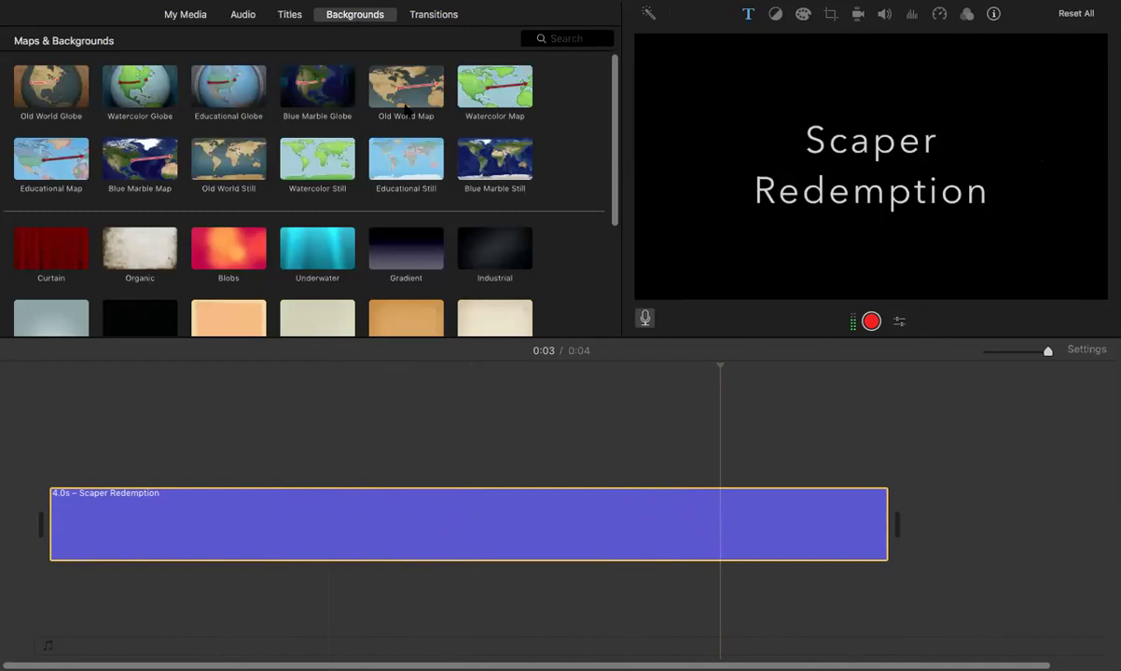
left_click(482, 240)
left_click_drag(482, 240, 868, 531)
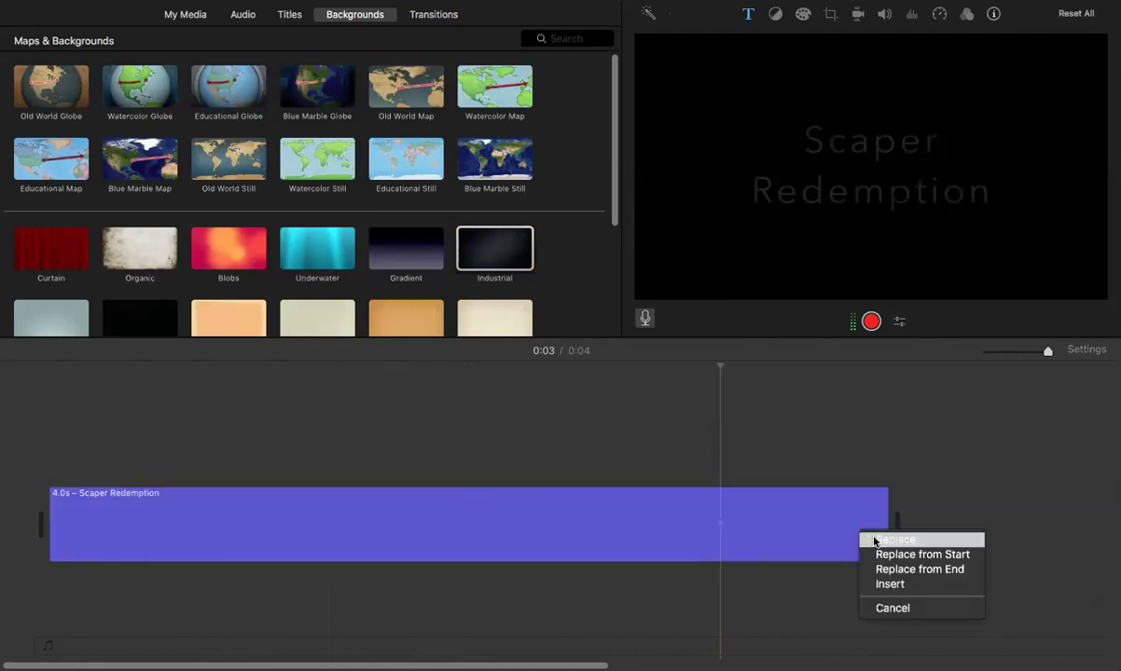
left_click(881, 610)
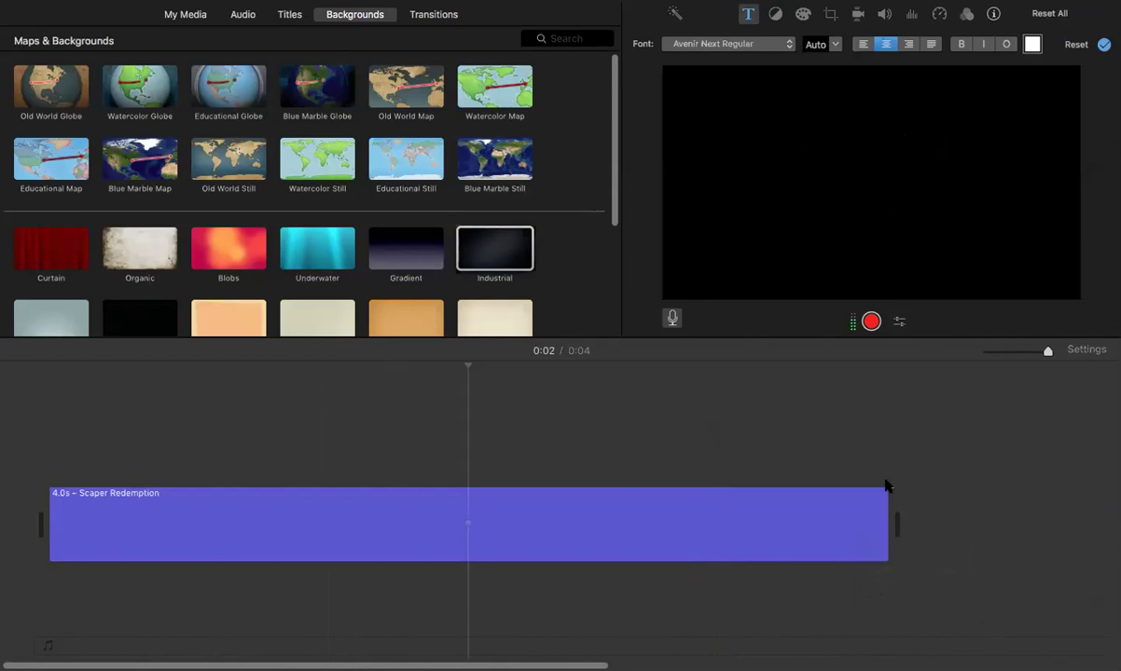
left_click_drag(508, 243, 937, 485)
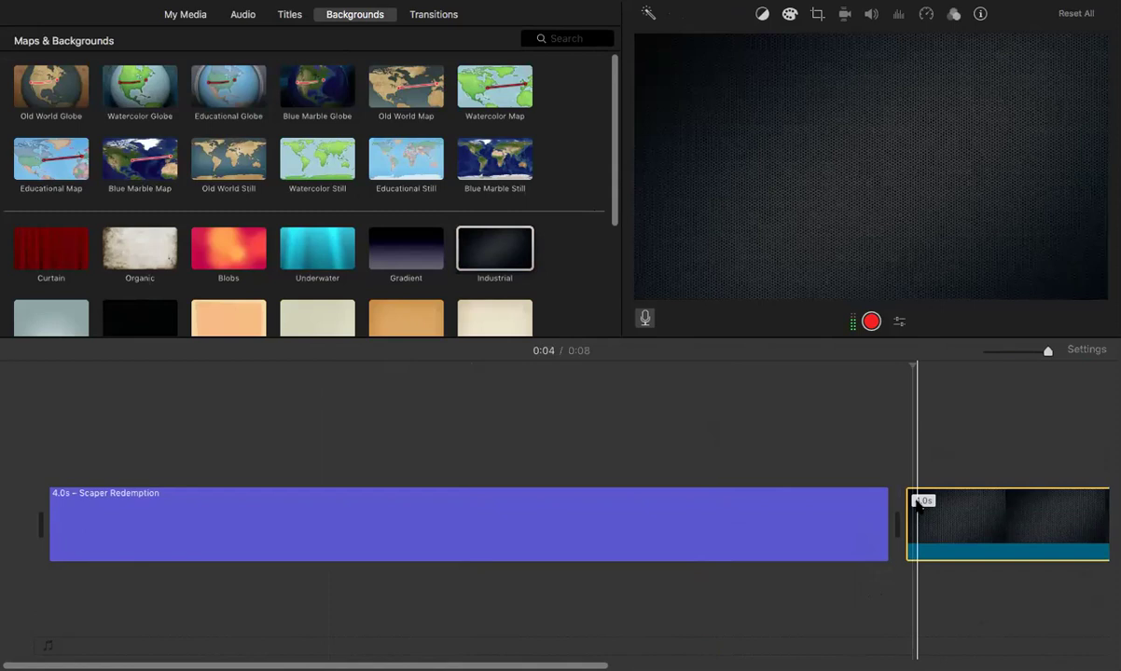
Move the title above the Industrial background and trim its end to line up with the background's end
left_click(100, 520)
left_click_drag(100, 520, 97, 473)
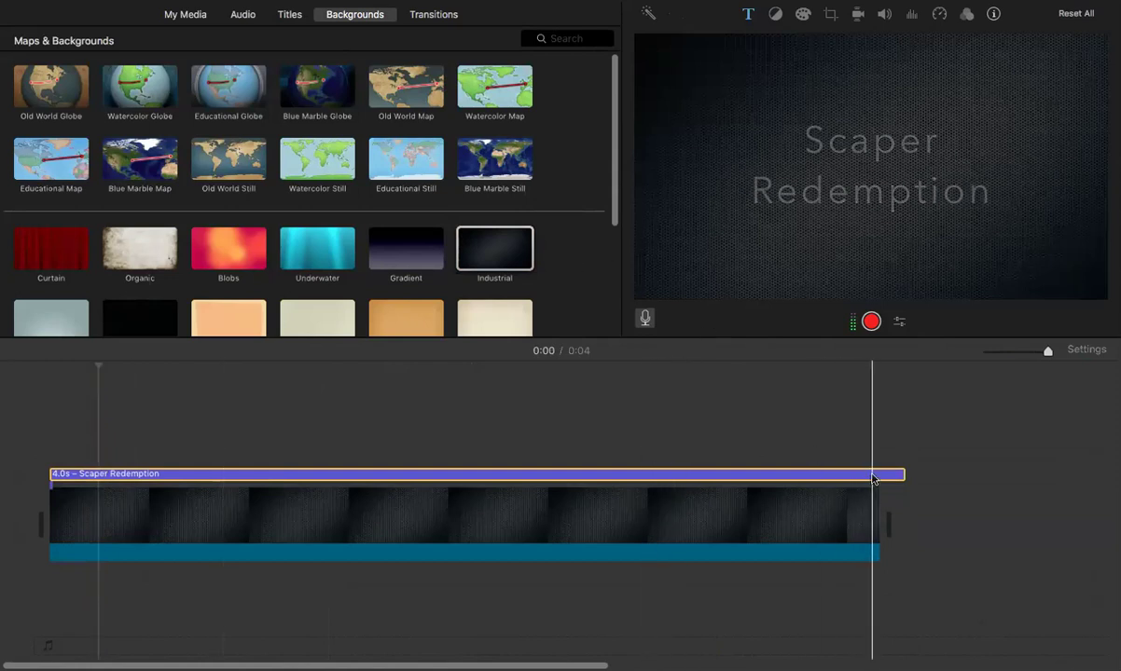
left_click(872, 478)
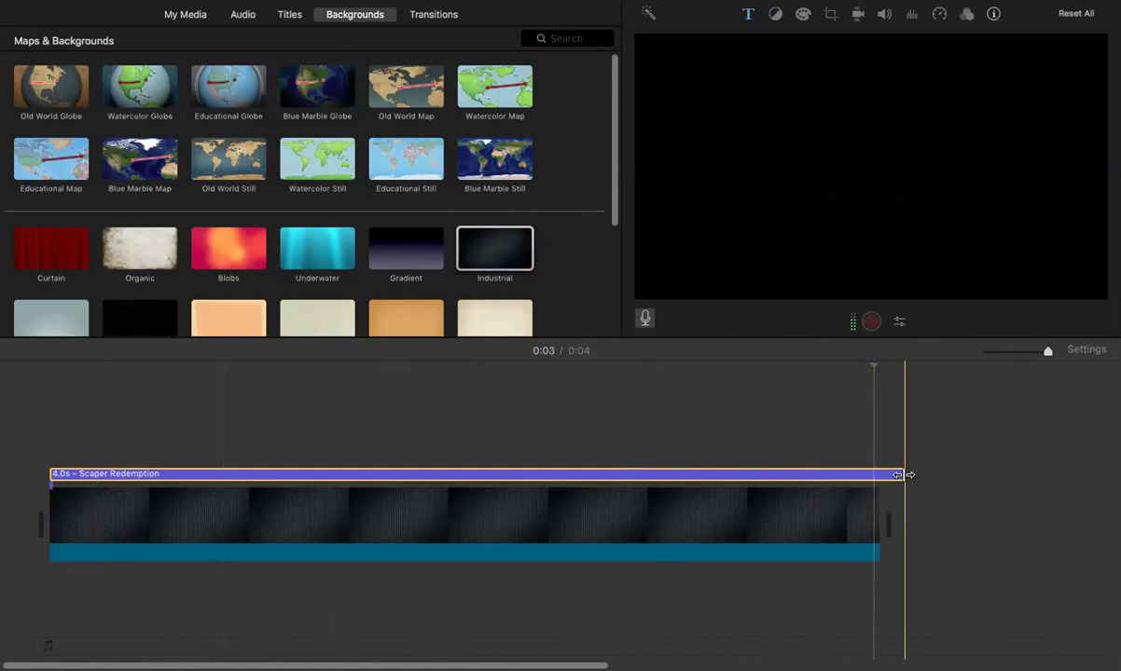
left_click_drag(897, 476, 880, 476)
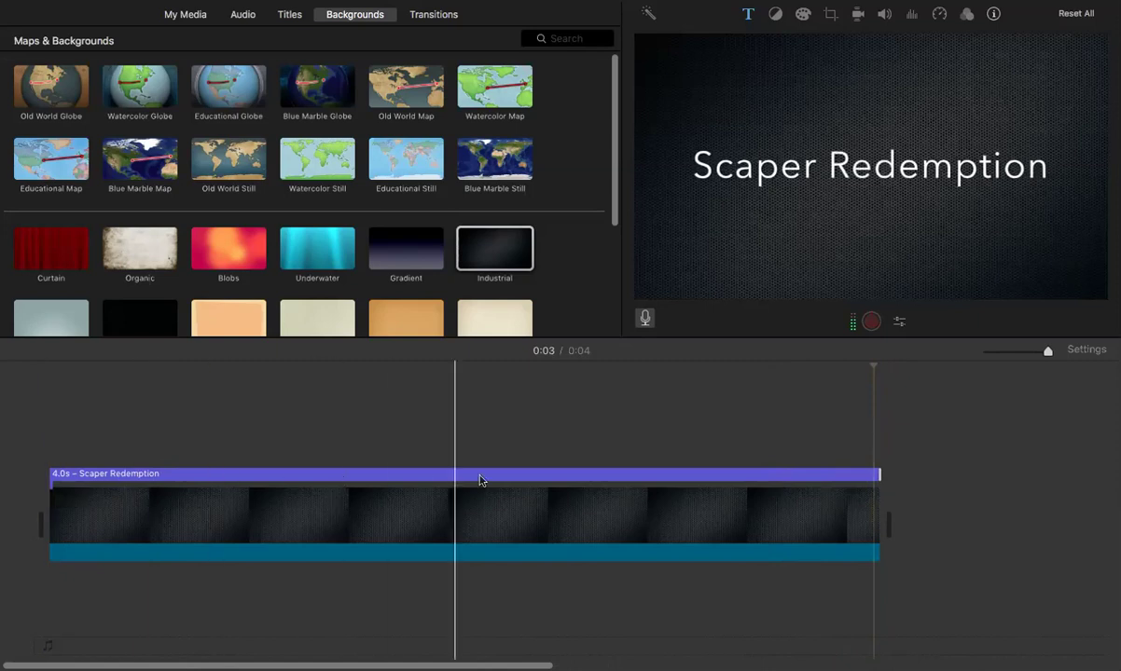
Shorten both the Industrial background and the title above it to about 2.0 s, with their ends aligned
left_click(863, 528)
left_click_drag(873, 528, 535, 524)
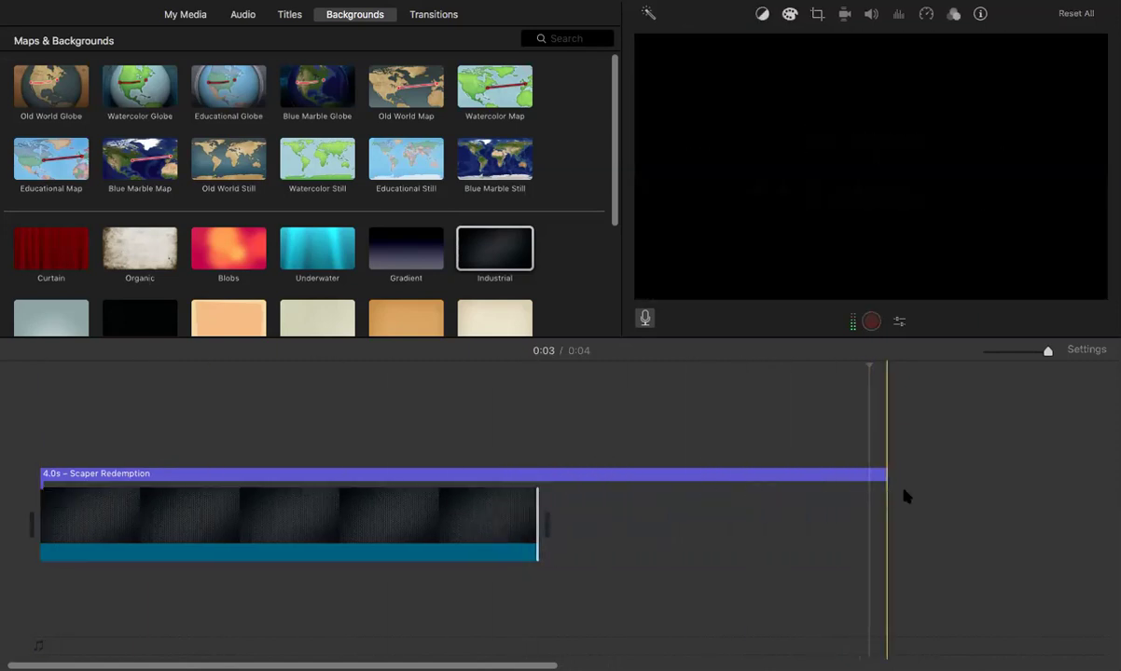
left_click(868, 474)
left_click_drag(885, 475, 538, 461)
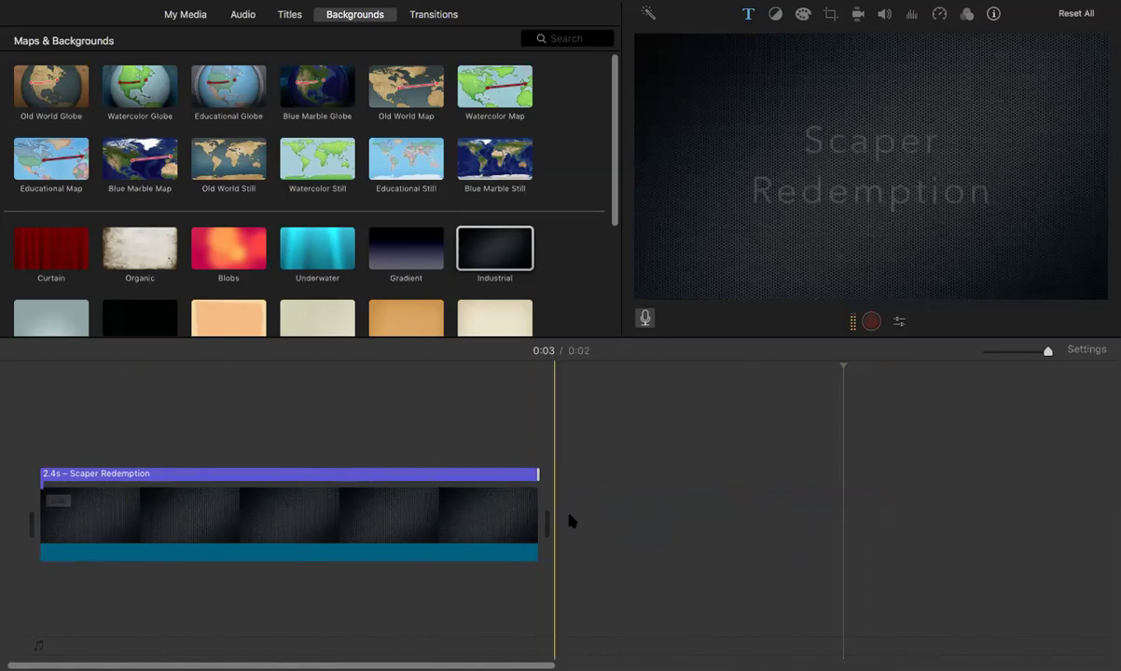
left_click_drag(531, 513, 448, 517)
left_click(508, 484)
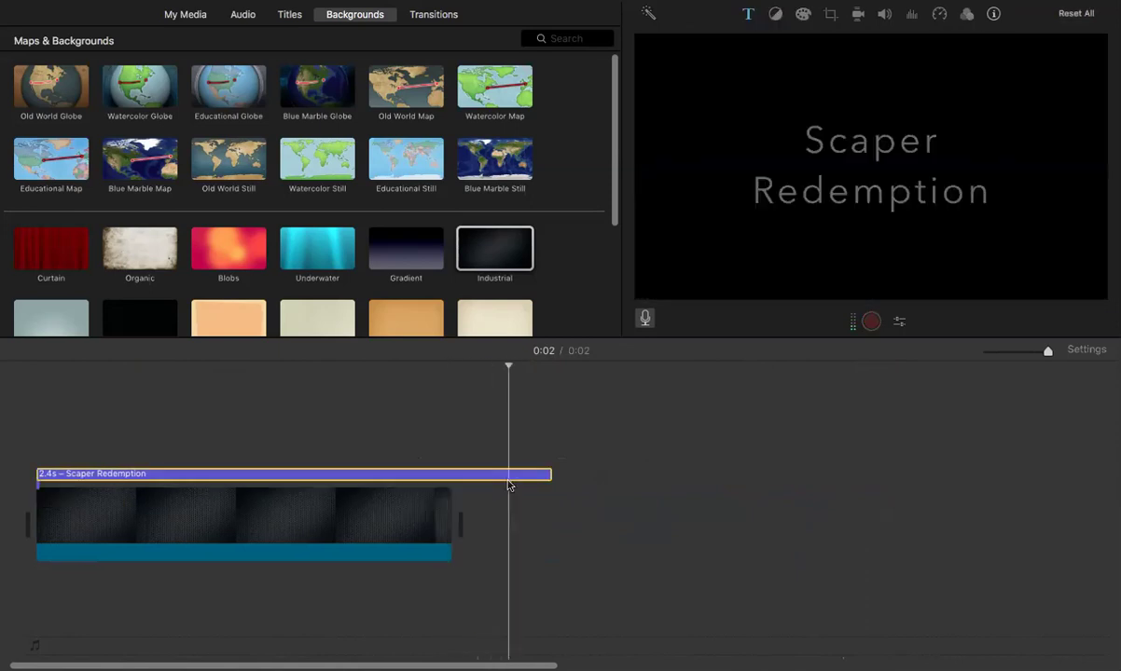
left_click_drag(547, 477, 457, 475)
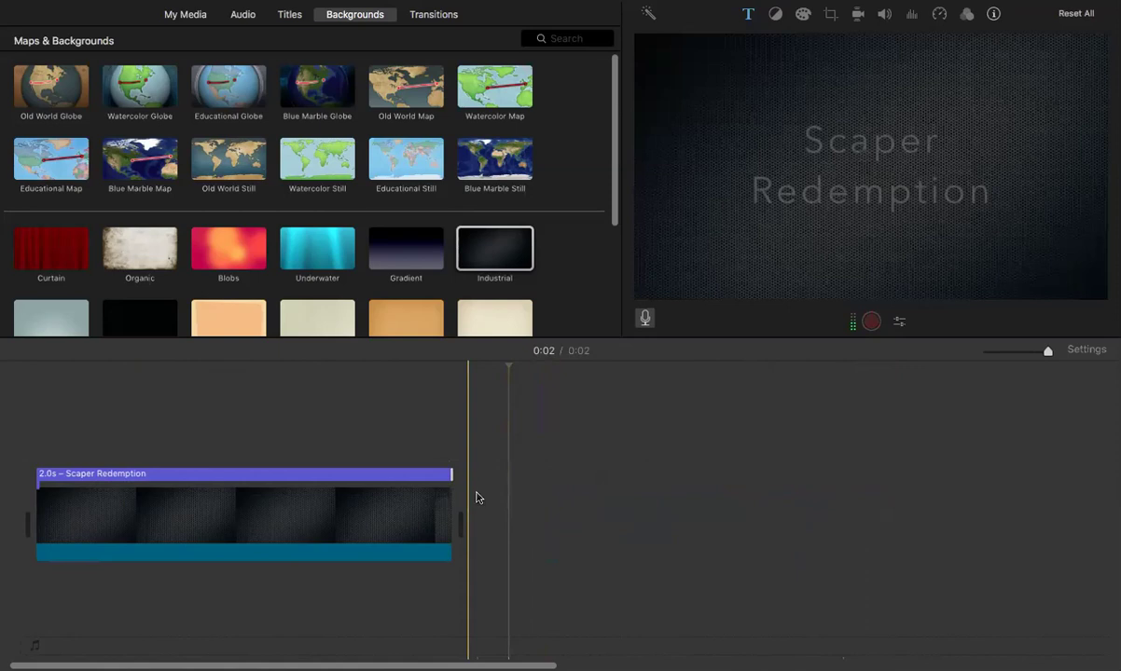
Add the second visible ScraperMovies clip, showing a hand holding the metal scraper, to the timeline after the title
left_click(468, 392)
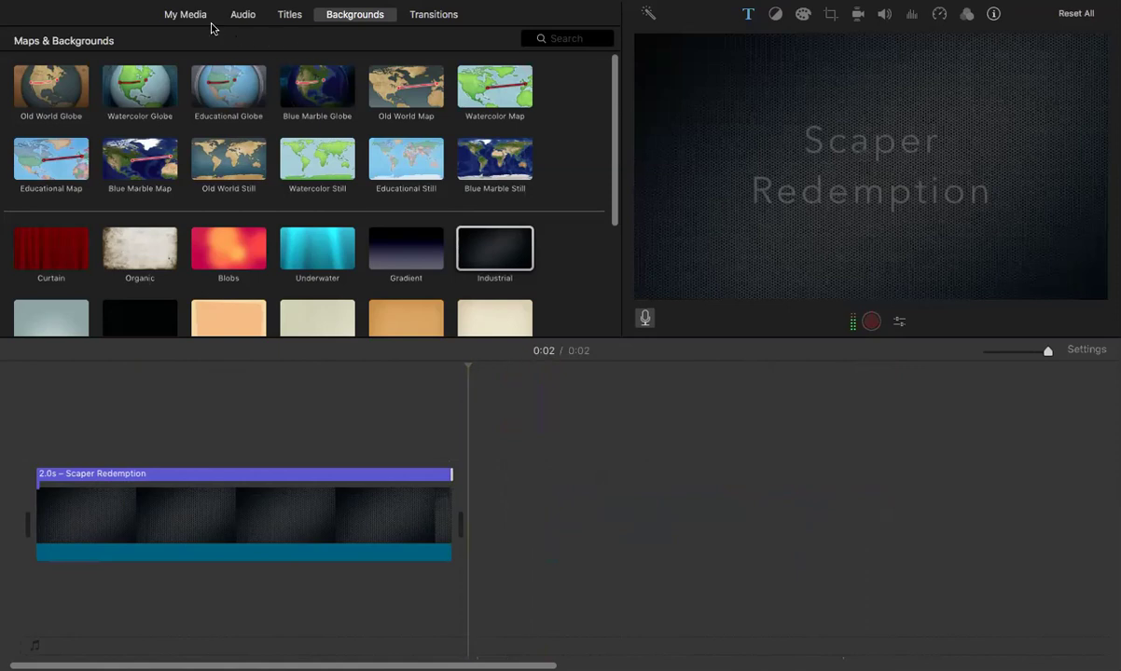
left_click(184, 17)
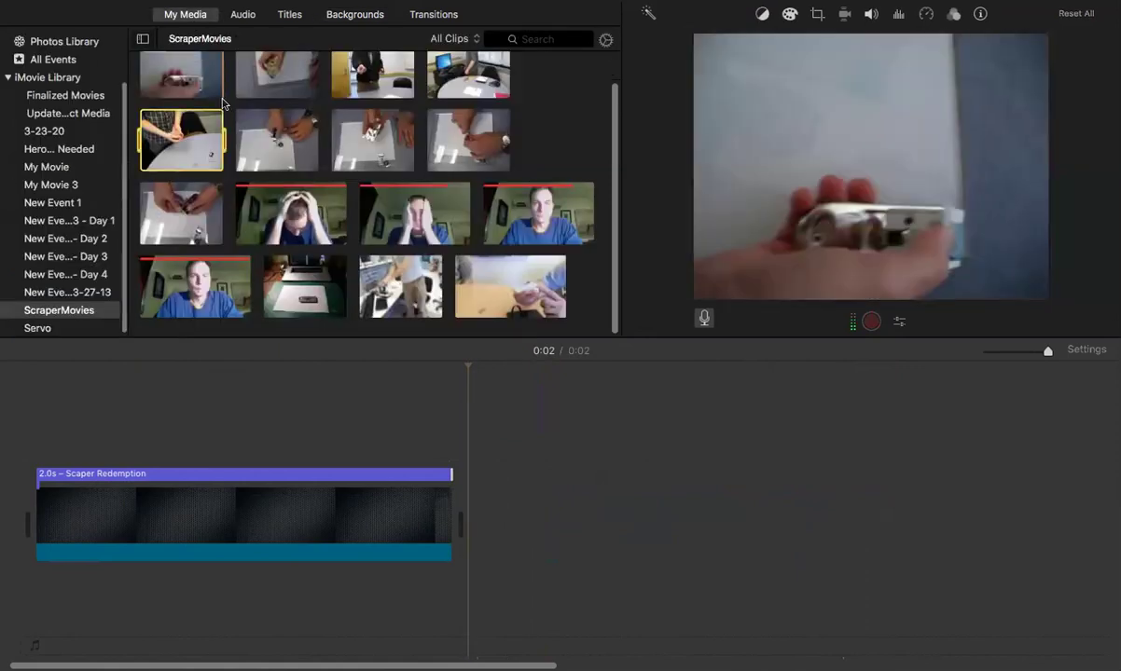
left_click(286, 84)
left_click_drag(286, 84, 465, 518)
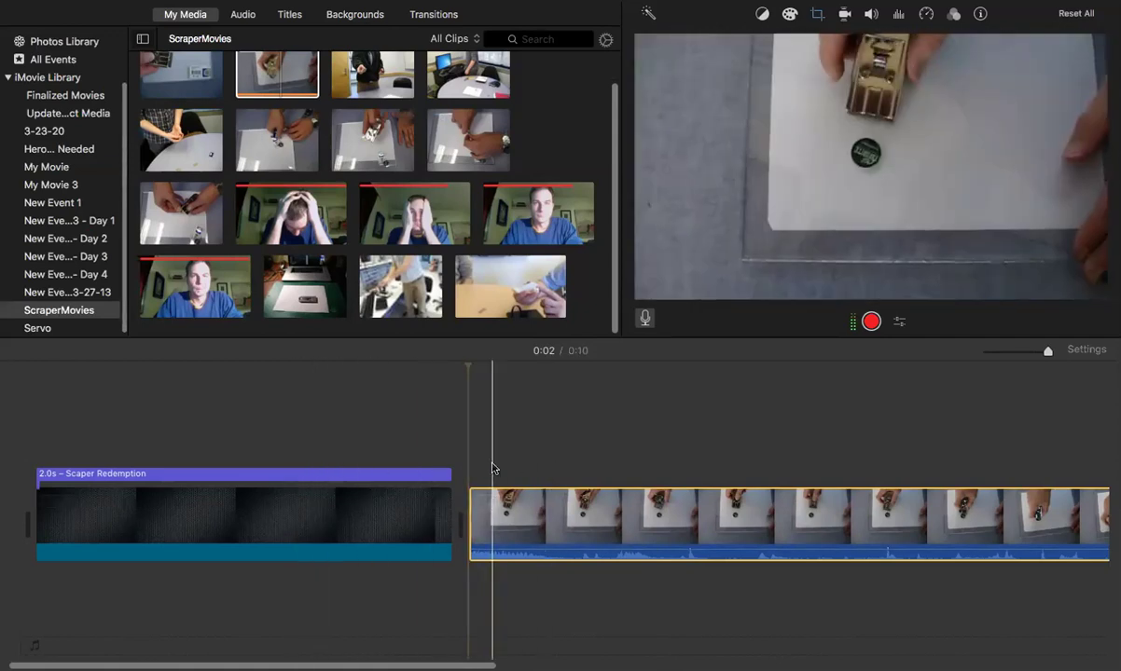
Play the movie from the beginning through the end of the scraper clip to review it
left_click(37, 423)
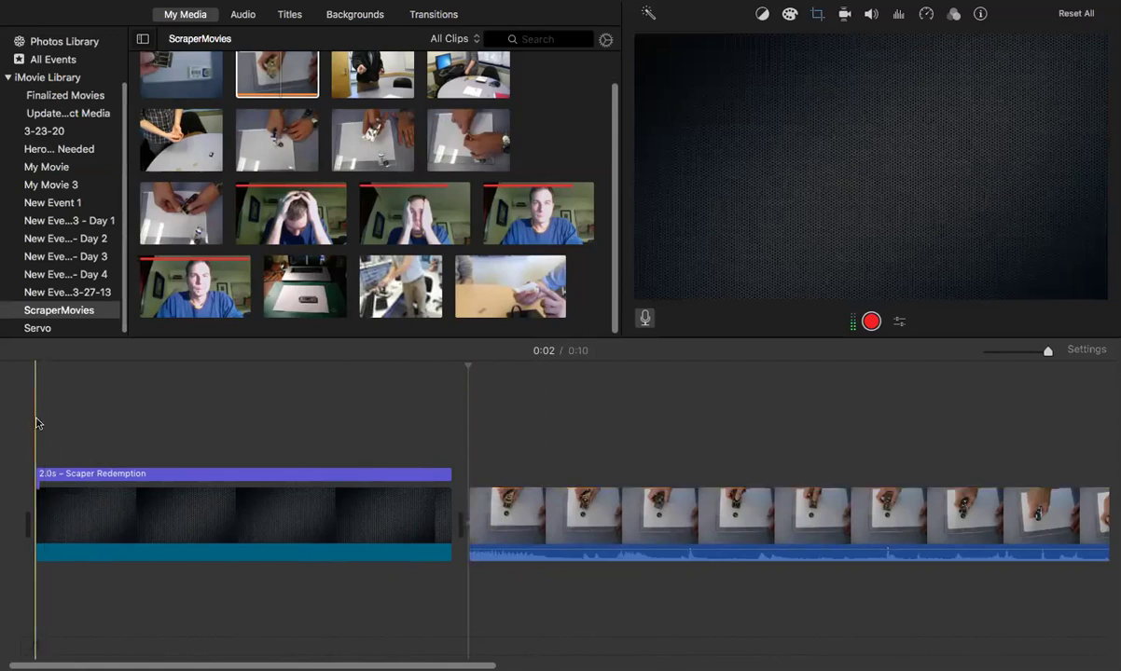
key("space")
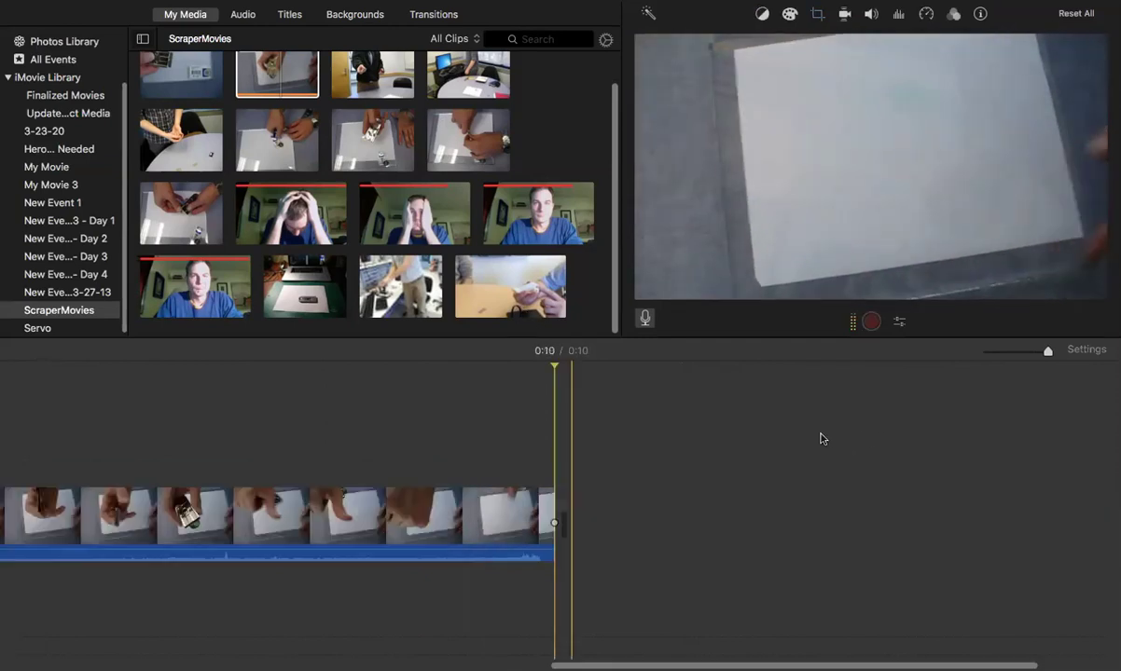
scroll(571, 644, "left", 10)
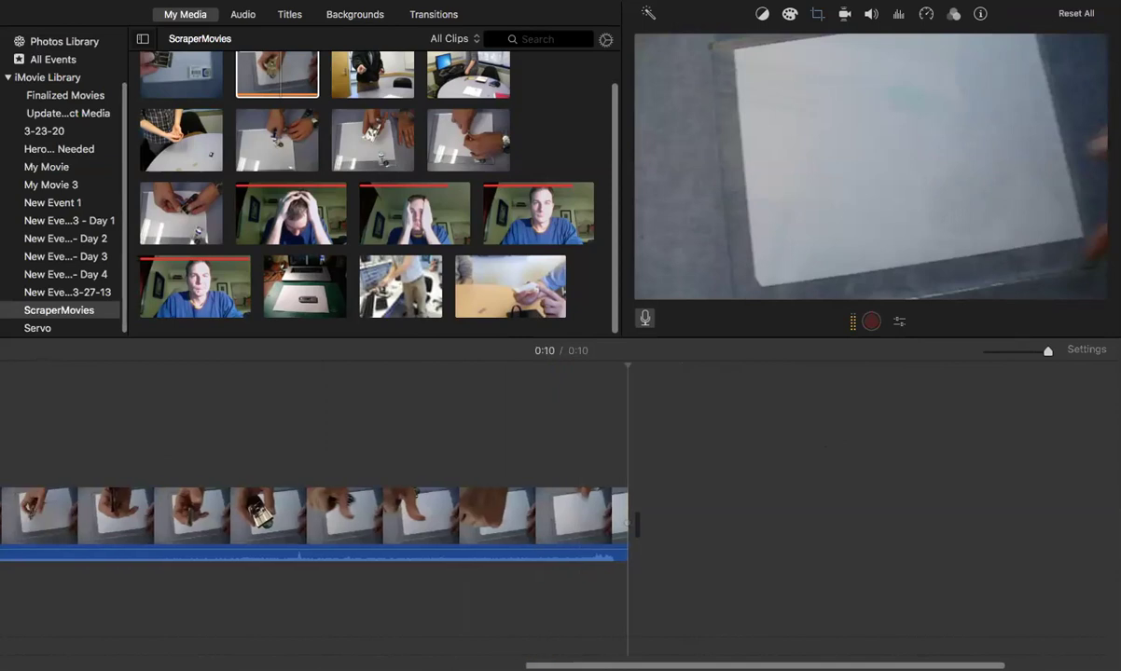
scroll(559, 522, "left", 5)
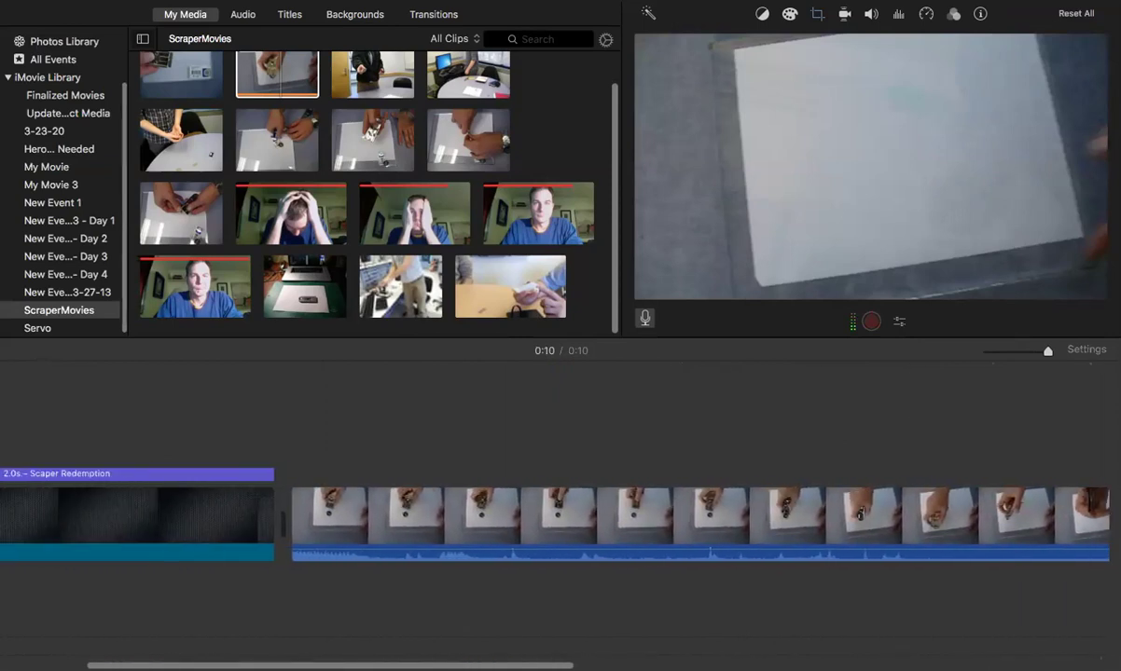
Split the scraper clip about 1.8 s after its start and delete the first part
left_click(565, 506)
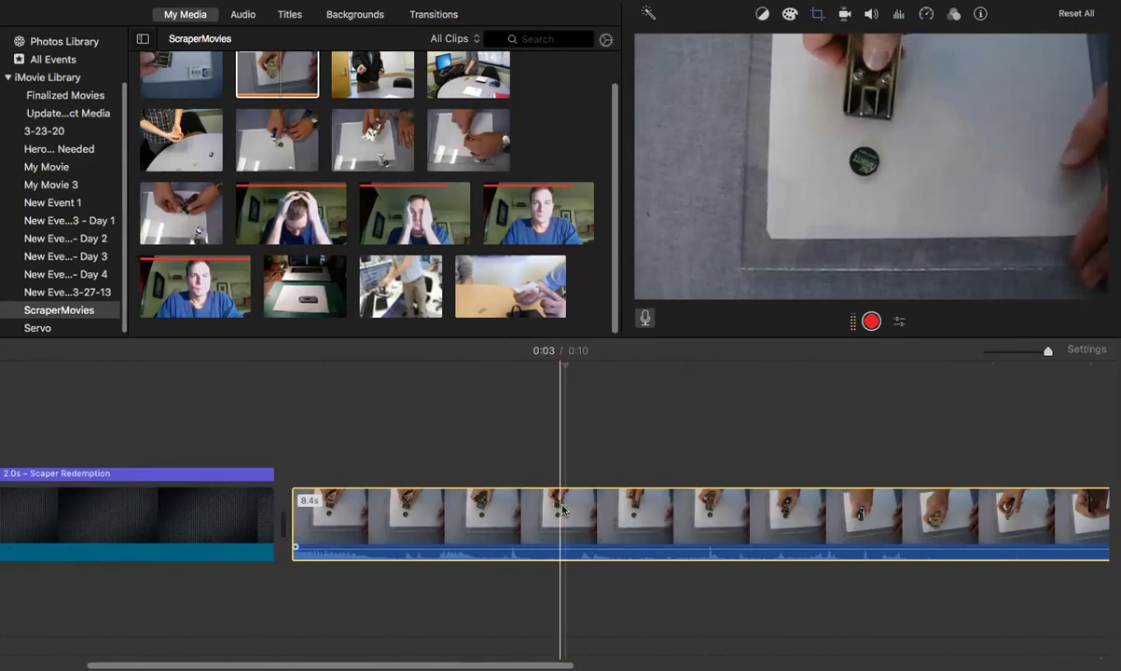
right_click(566, 508)
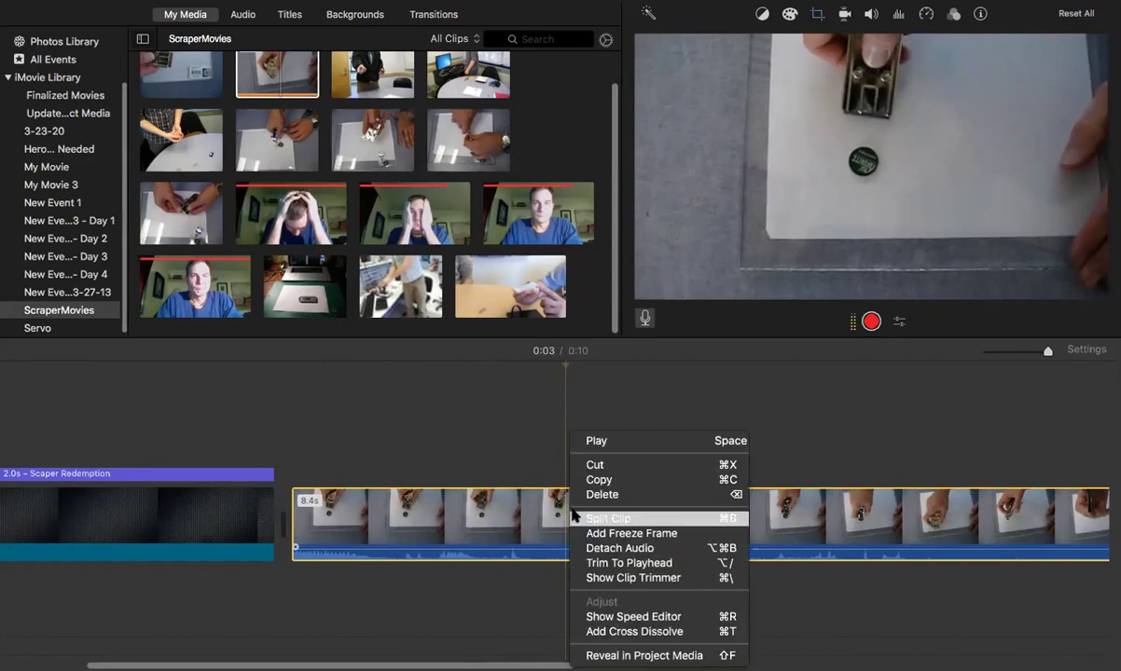
left_click(571, 514)
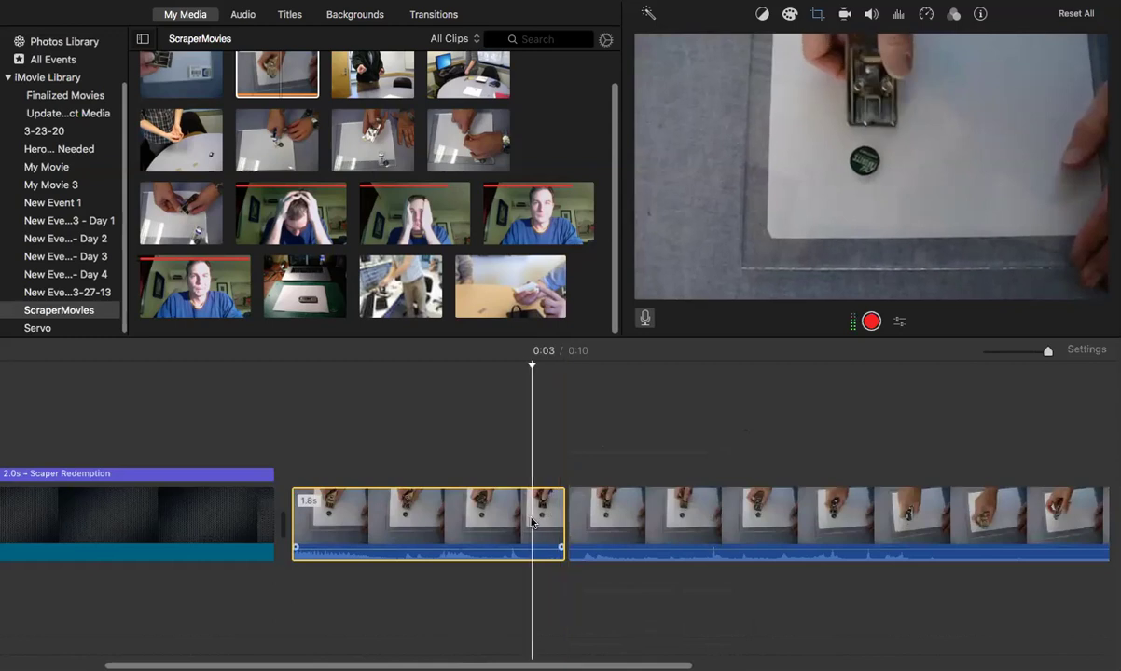
key("Delete")
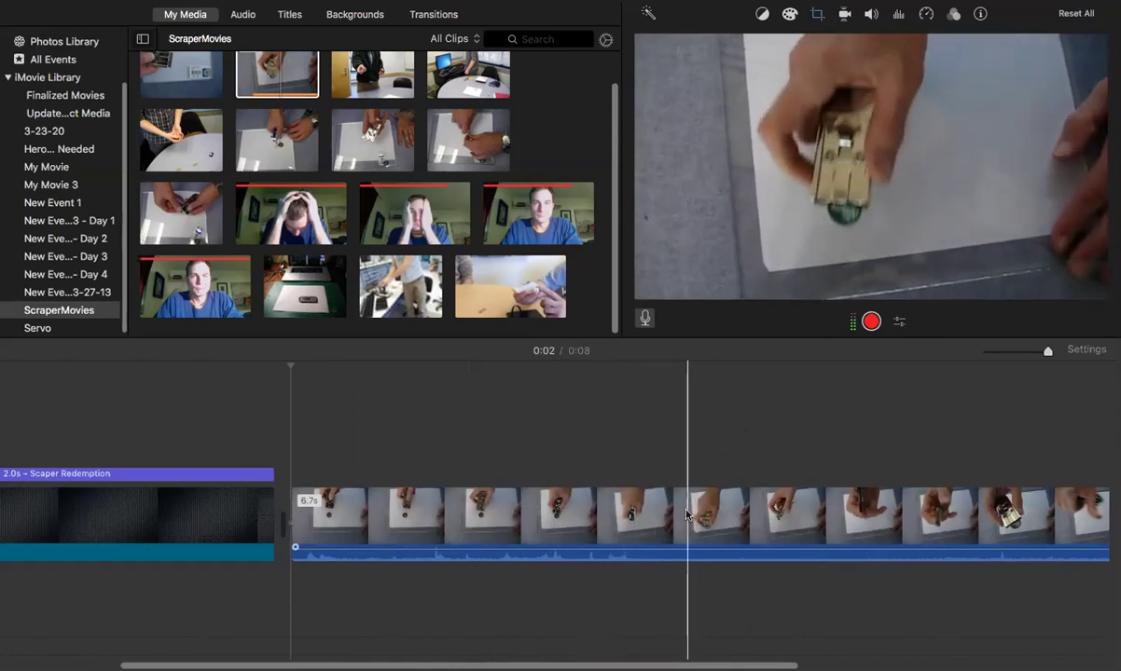
Split the remaining scraper clip about 2.7 s in, delete the second part and fine-trim the clip's end
left_click(714, 516)
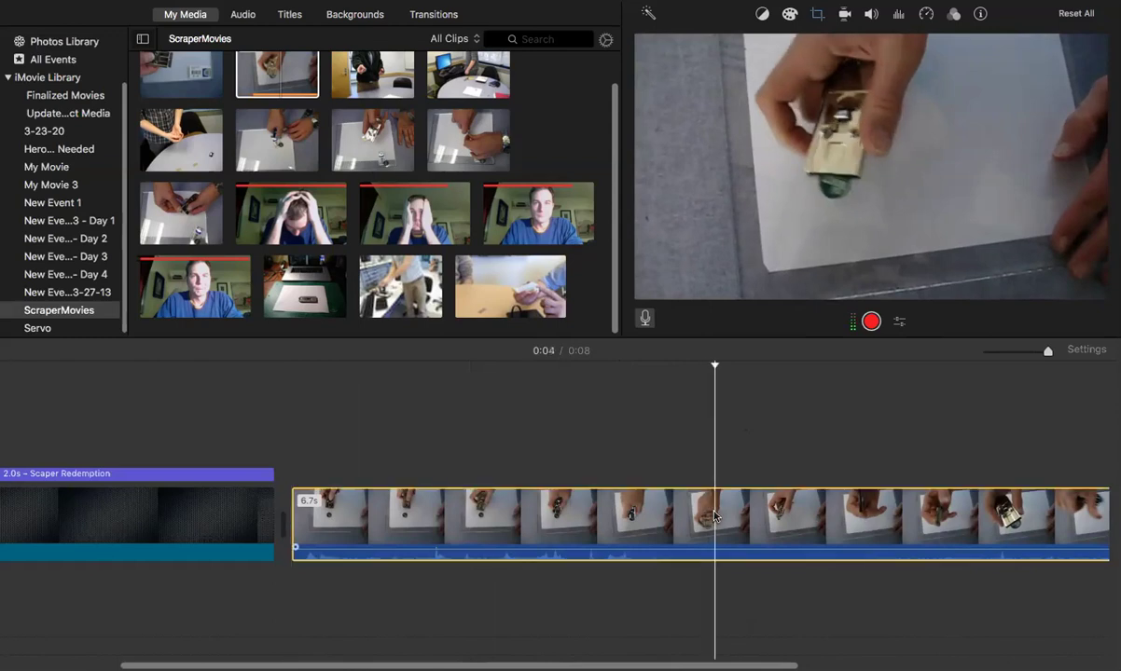
right_click(714, 515)
left_click(741, 515)
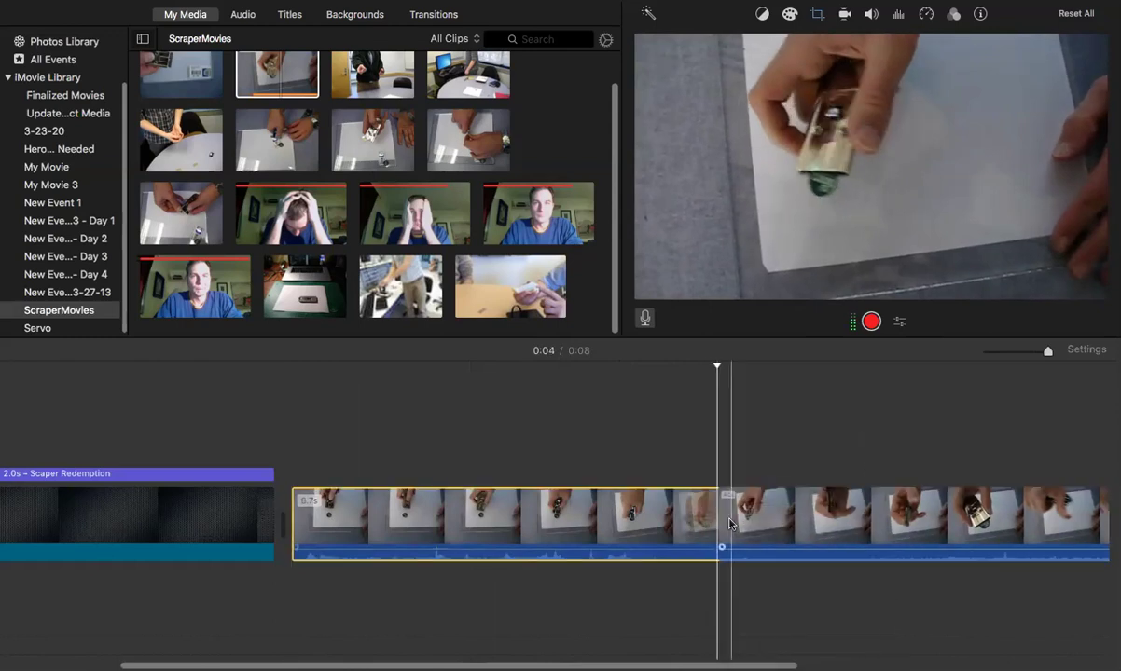
left_click(756, 523)
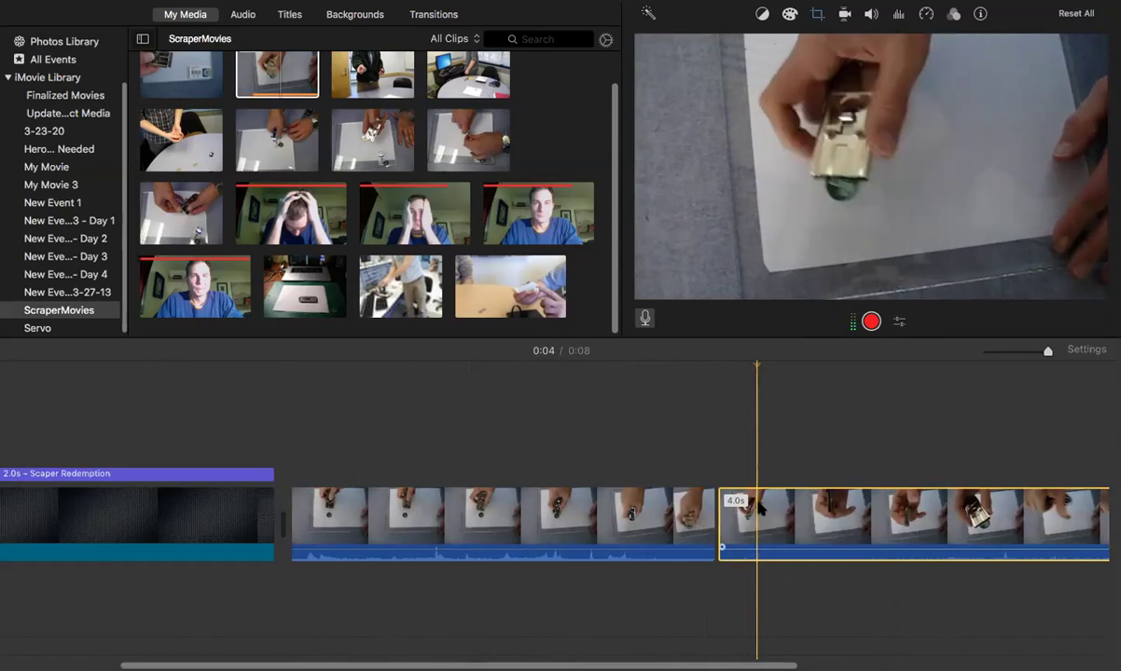
key("Delete")
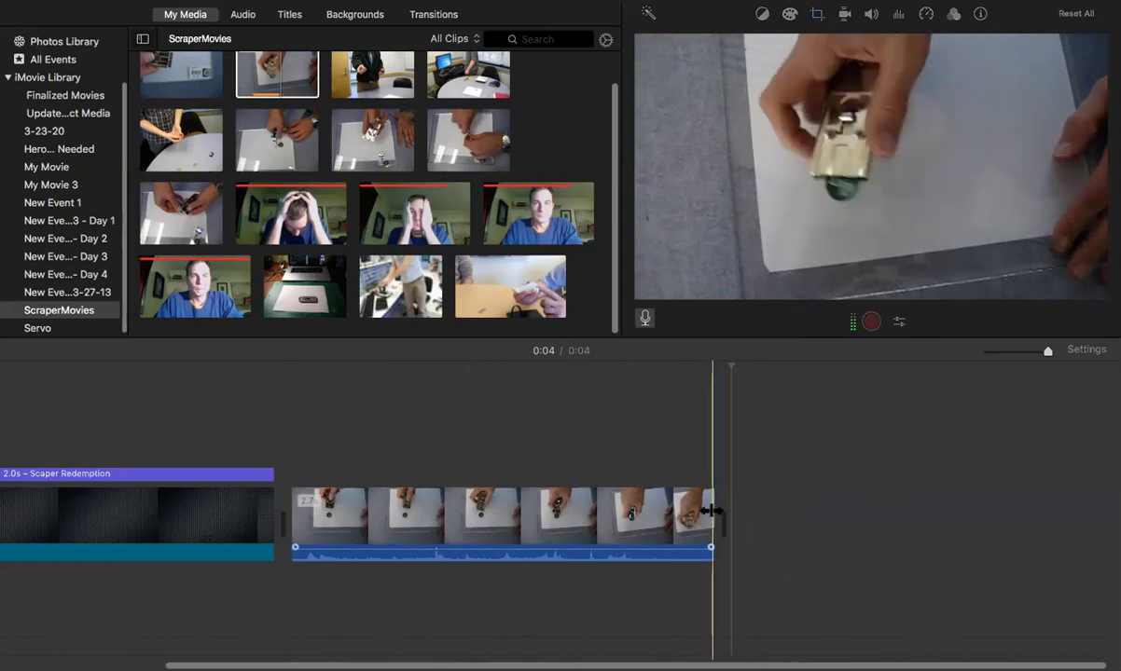
left_click_drag(716, 515, 710, 512)
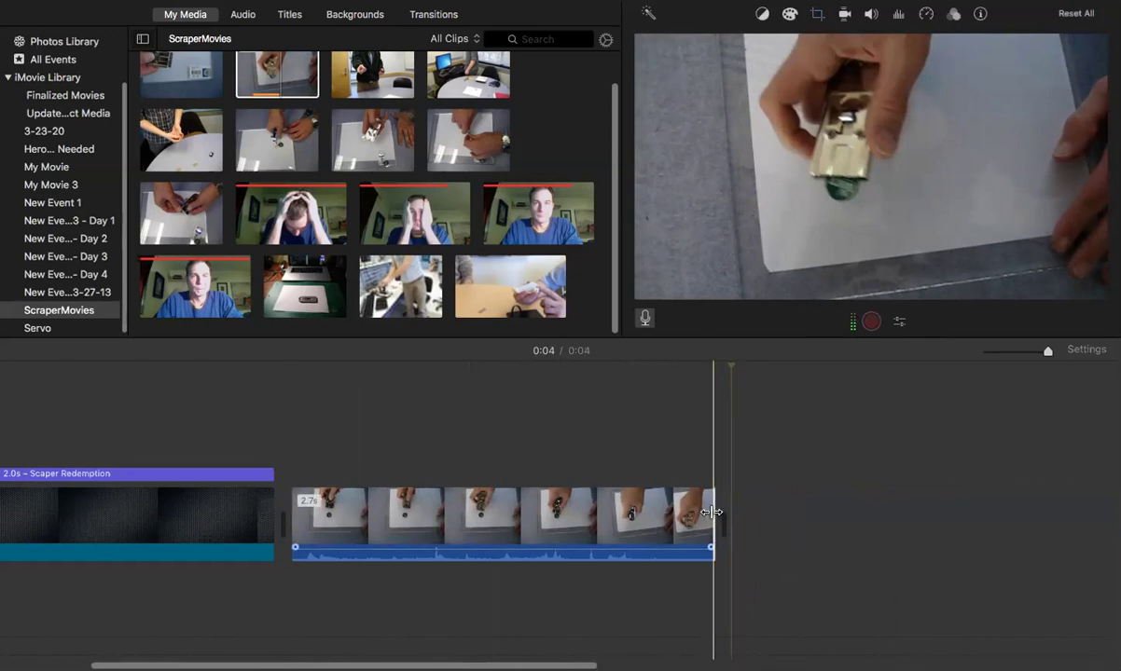
Add a freeze frame to the scraper clip just before its end, where the hand holds the scraper still
right_click(712, 514)
left_click(701, 515)
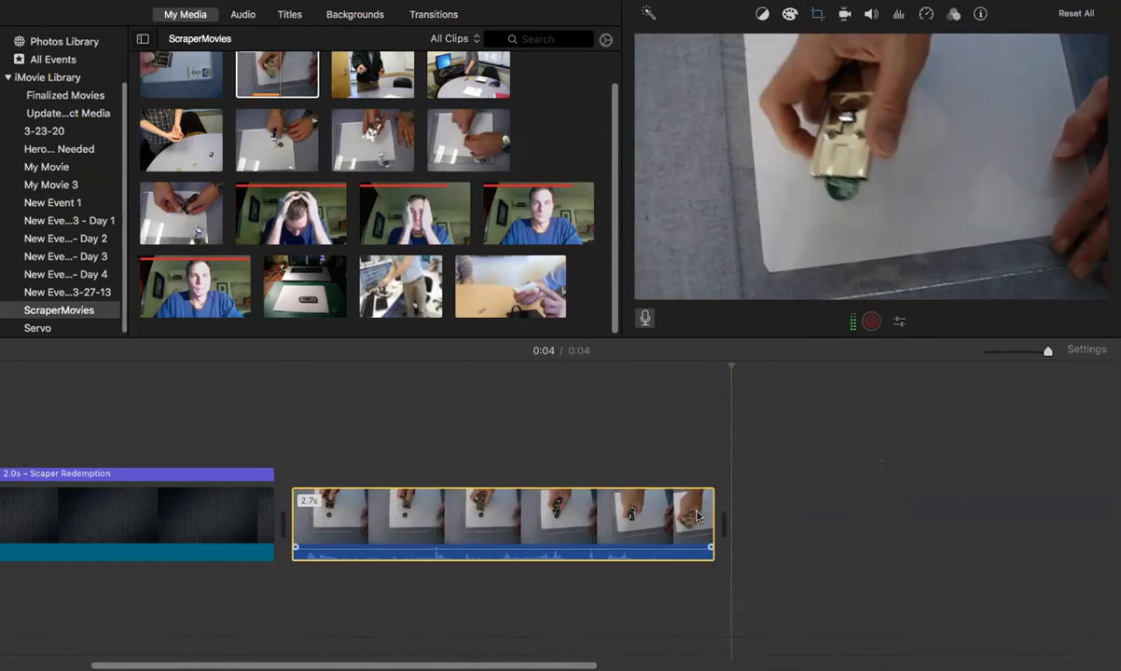
right_click(708, 515)
key("Escape")
left_click(694, 516)
key("space")
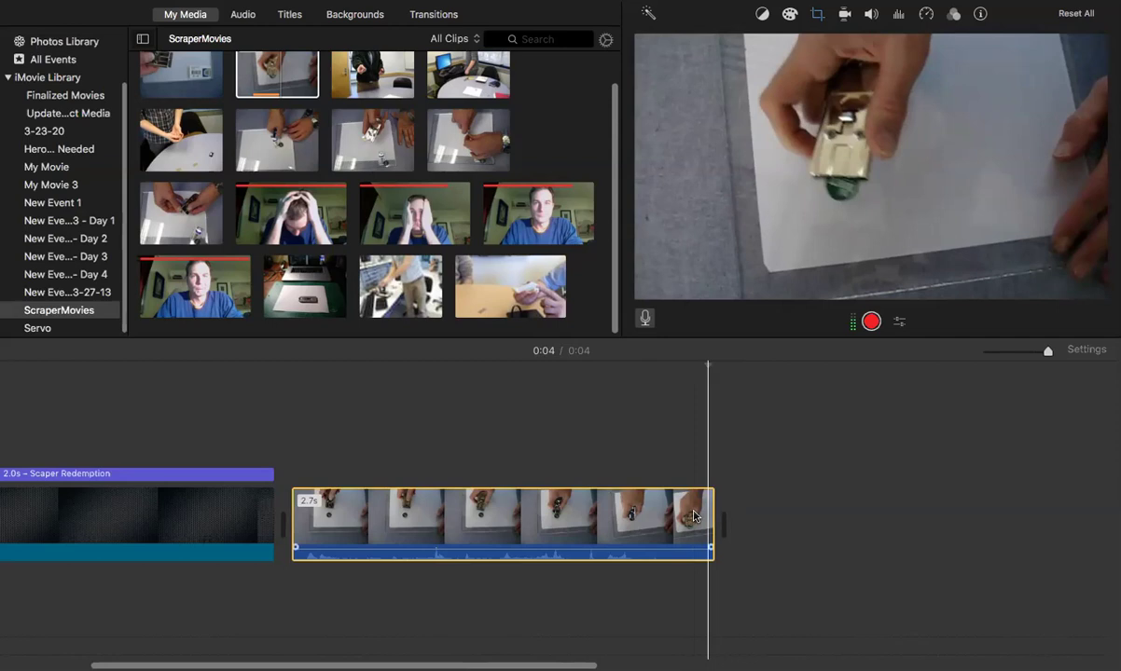
right_click(706, 516)
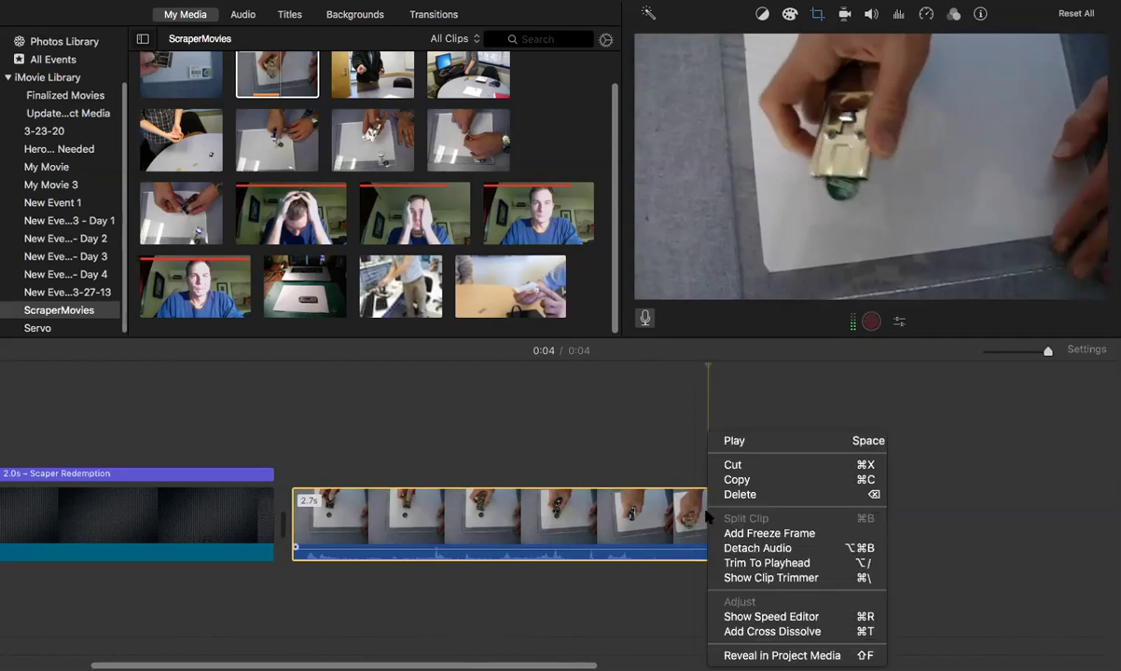
left_click(730, 533)
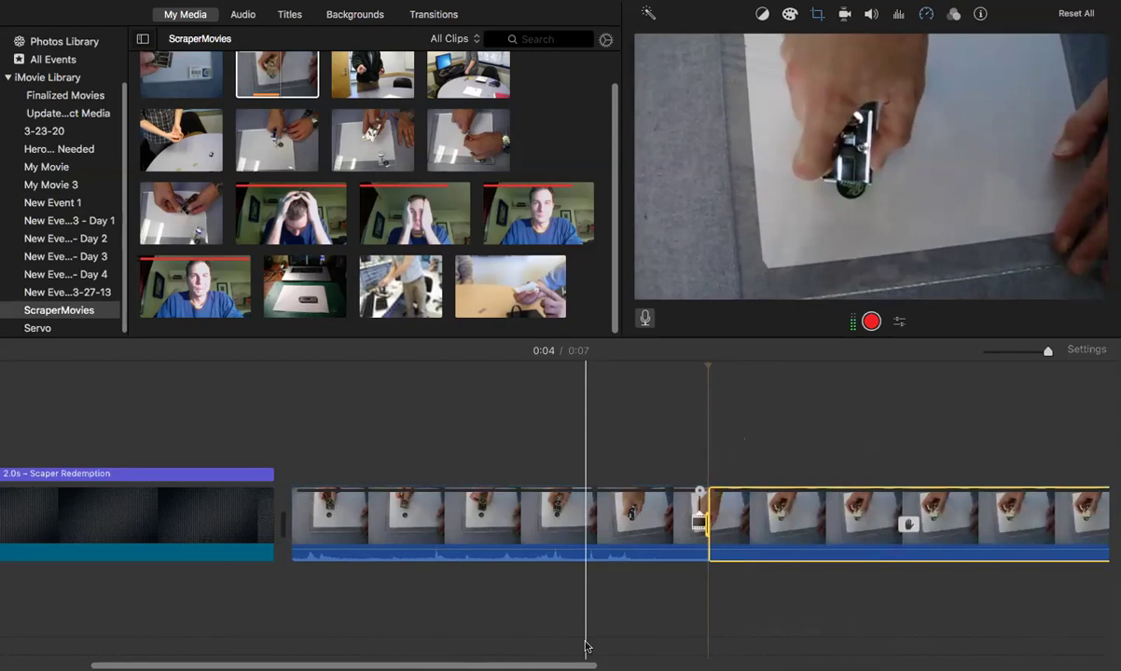
scroll(693, 606, "right", 6)
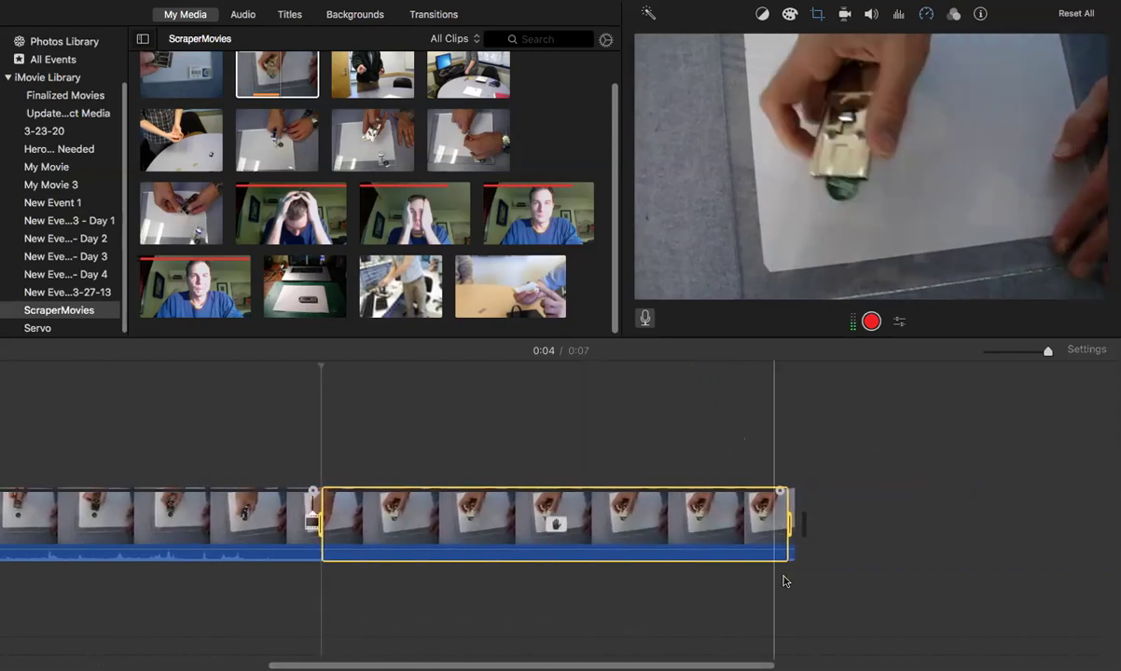
mouse_move(785, 529)
left_mouse_down()
mouse_move(300, 521)
mouse_move(821, 520)
mouse_move(789, 520)
left_mouse_up()
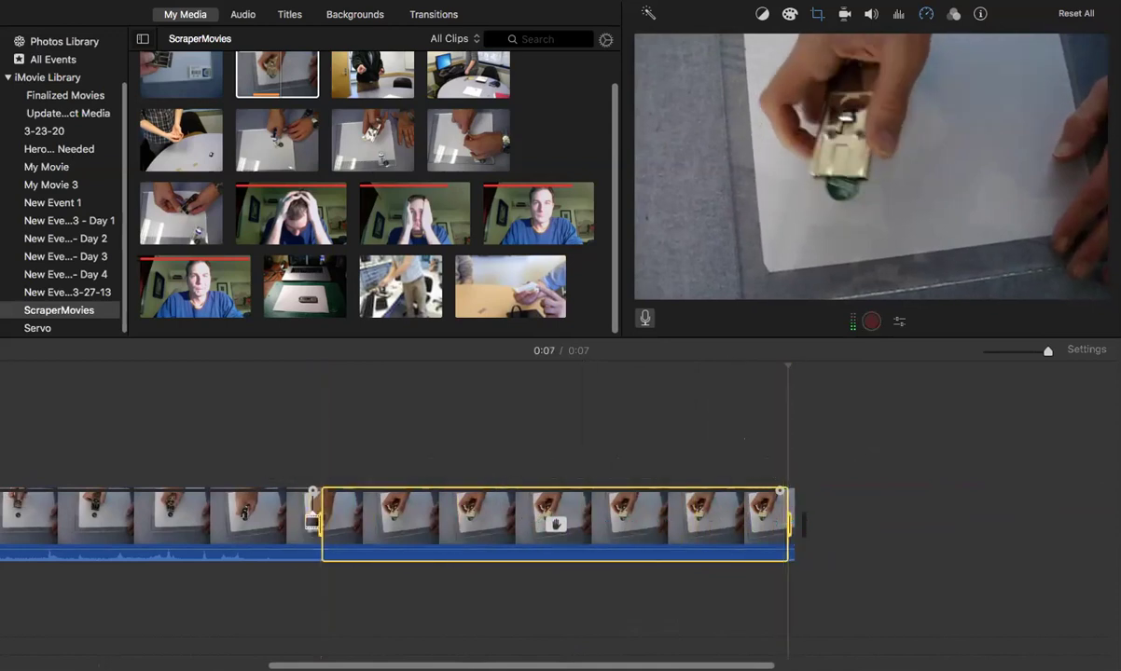
scroll(357, 522, "left", 5)
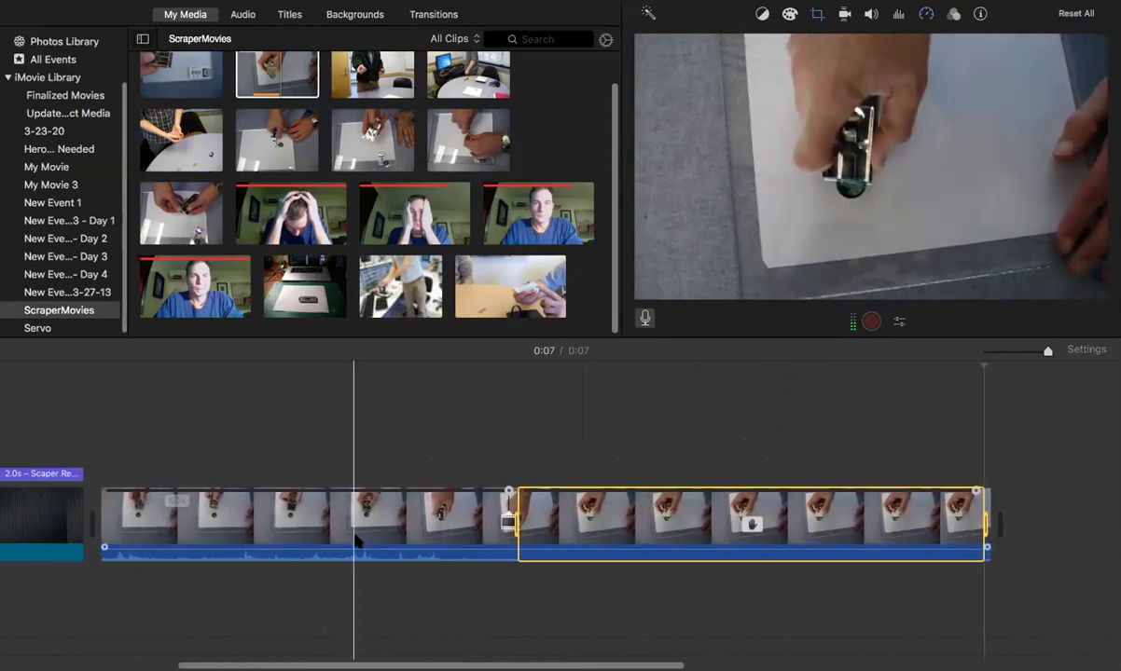
left_click(388, 522)
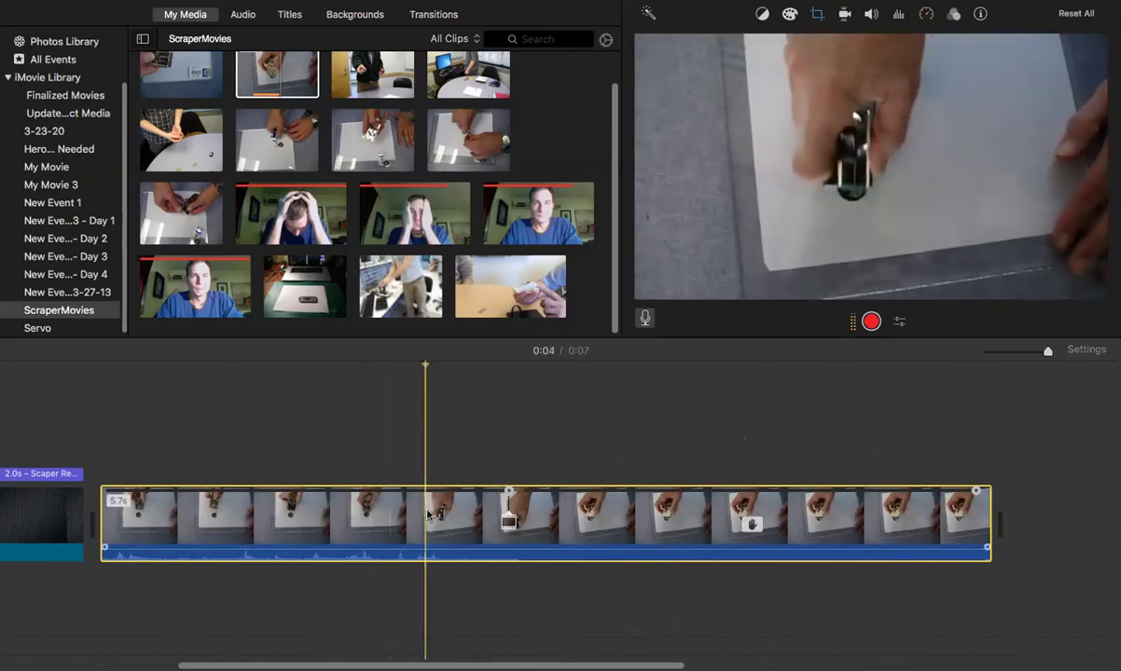
key("super+shift+b")
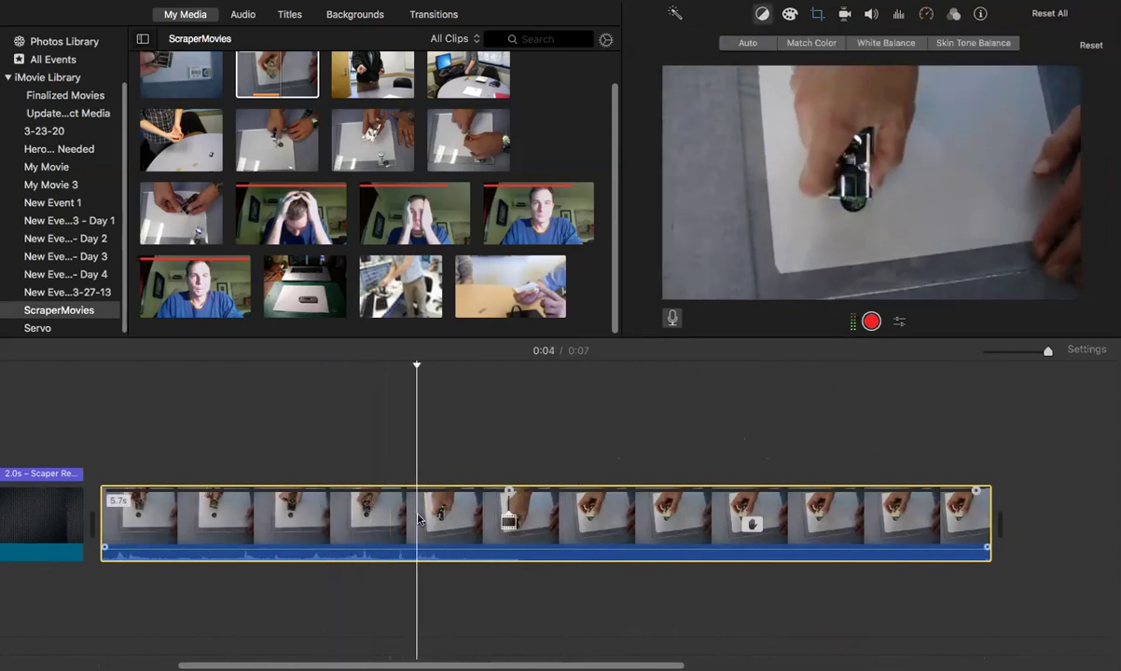
left_click_drag(509, 491, 508, 516)
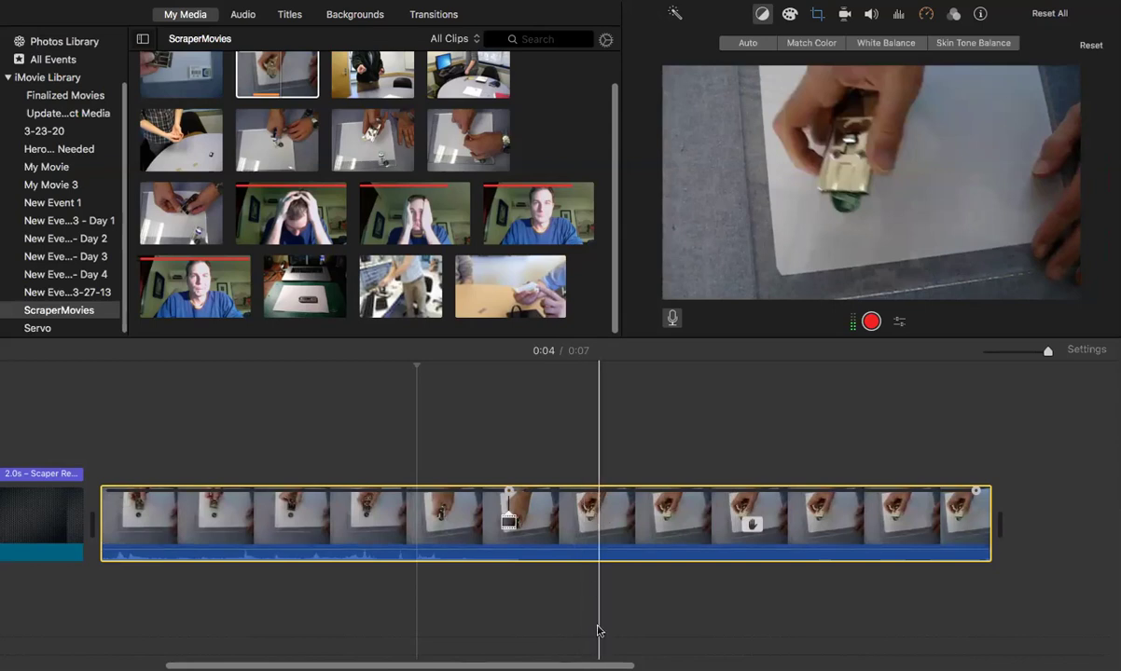
scroll(600, 616, "left", 2)
scroll(600, 522, "left", 3)
scroll(600, 522, "right", 5)
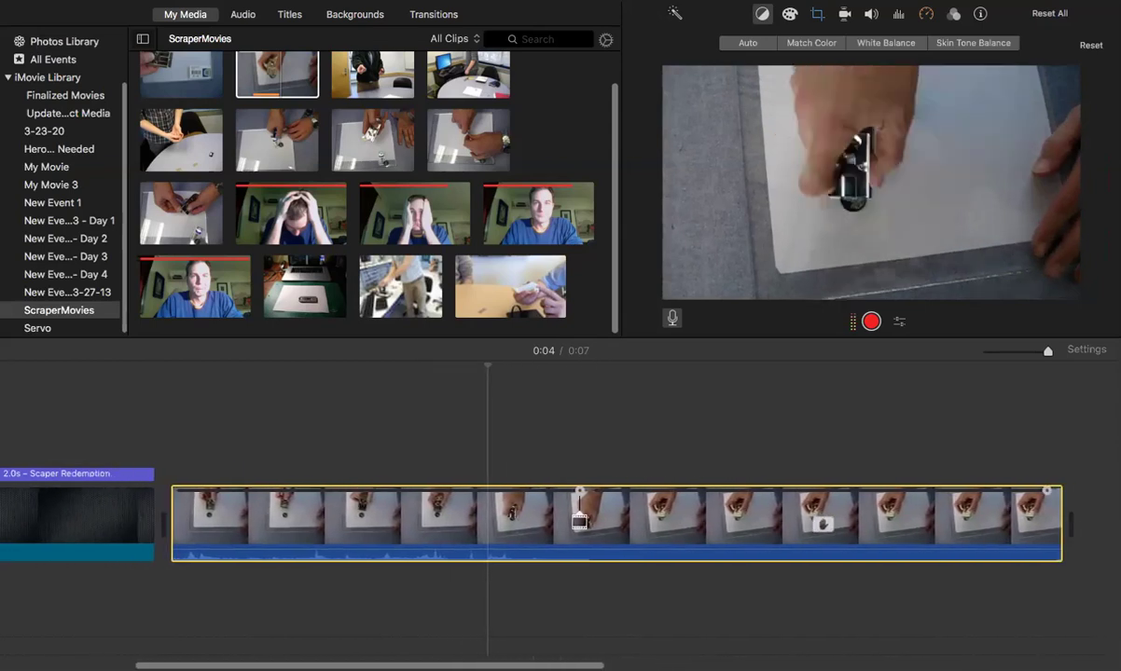
scroll(600, 522, "left", 1)
scroll(600, 522, "left", 1)
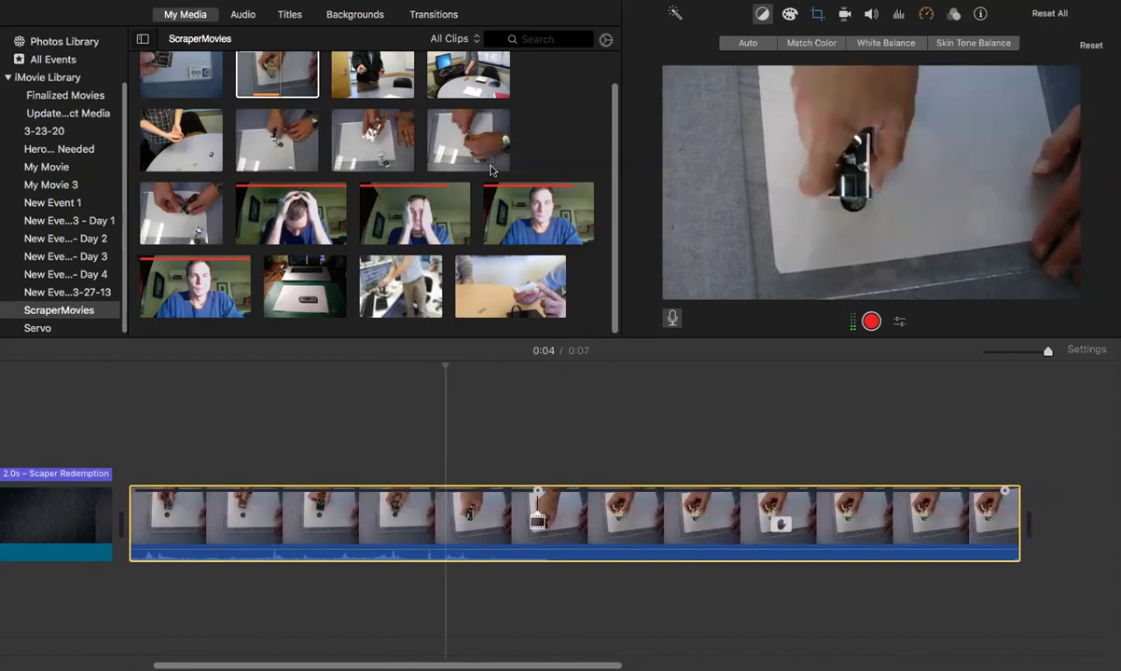
Add a Focus Lower Third title reading "This is BAD!" over the freeze frame and shorten it to 2.8 s, ending with the clip
left_click(290, 16)
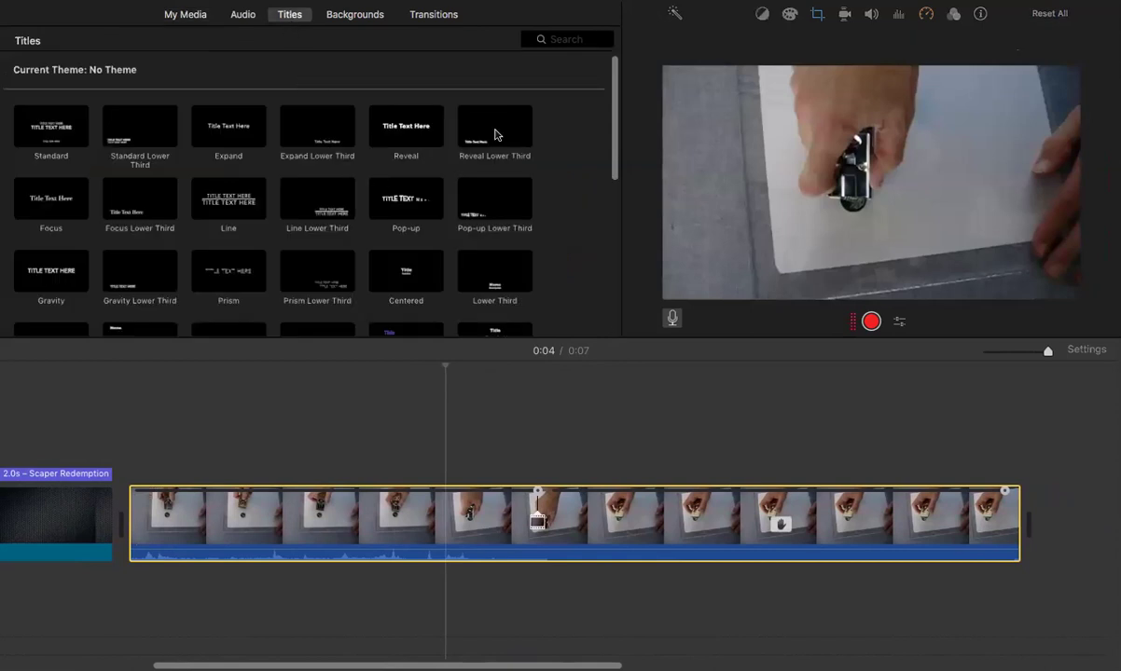
left_click_drag(160, 210, 590, 487)
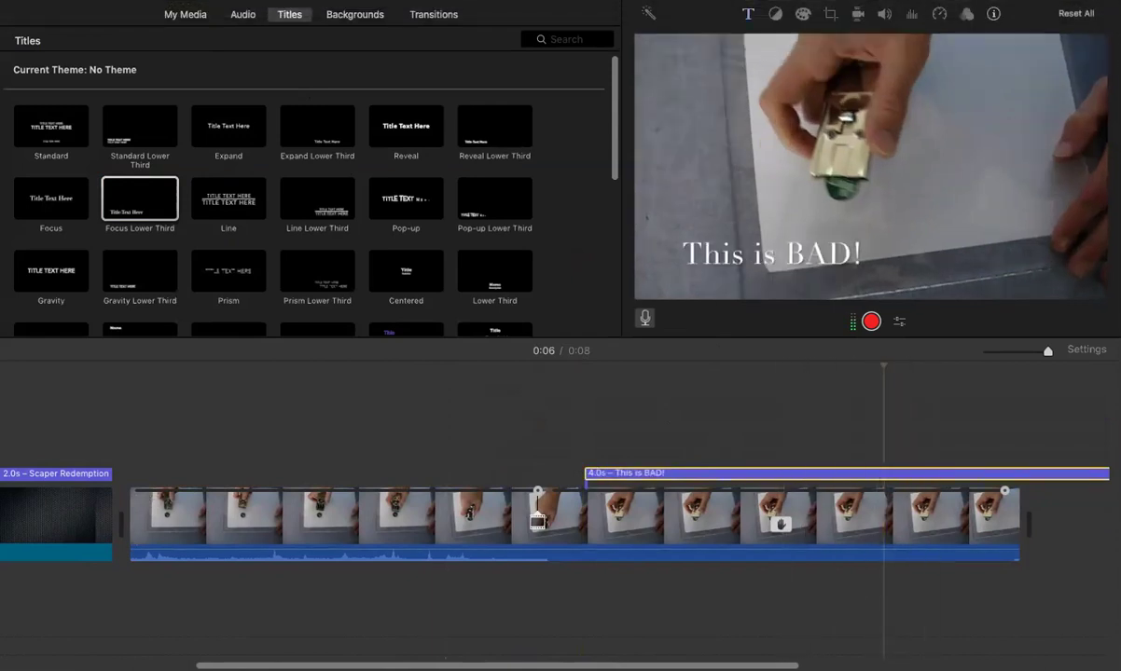
scroll(783, 643, "right", 3)
scroll(941, 642, "right", 4)
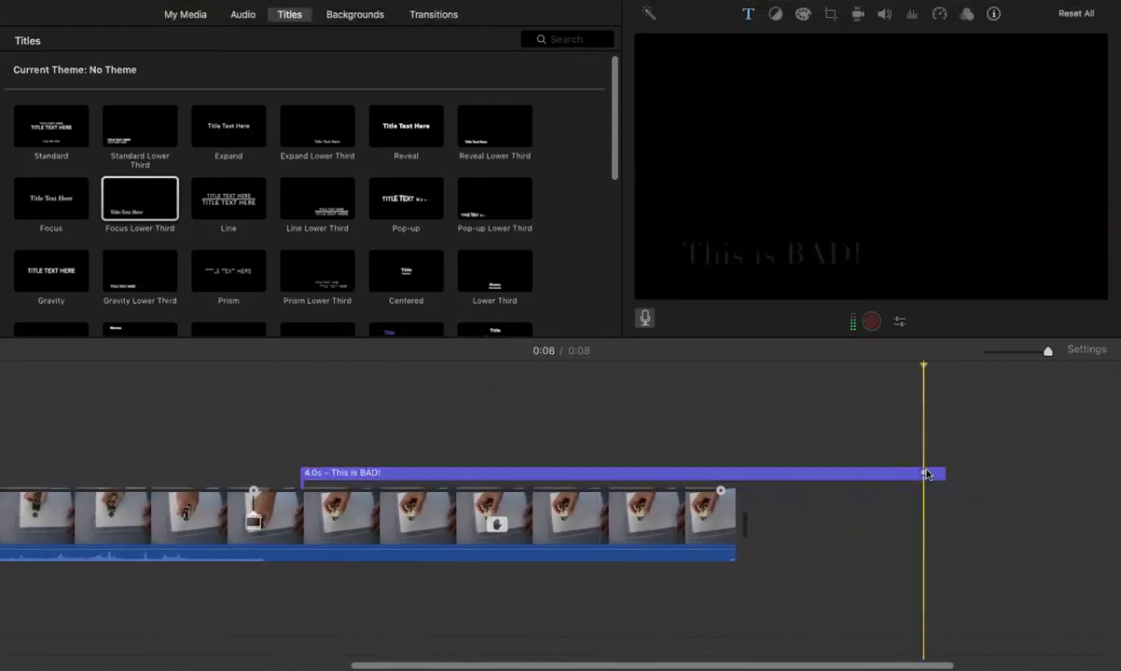
left_click_drag(942, 474, 744, 486)
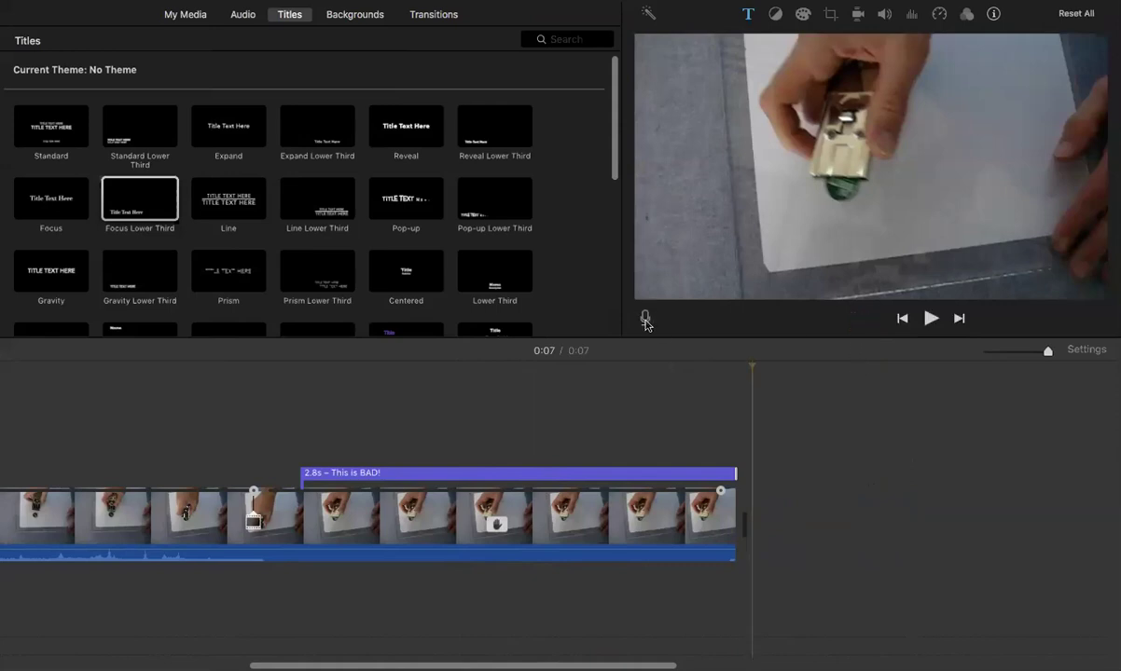
Record a voiceover of about 1.9 s starting where the "This is BAD!" title begins
mouse_move(396, 1)
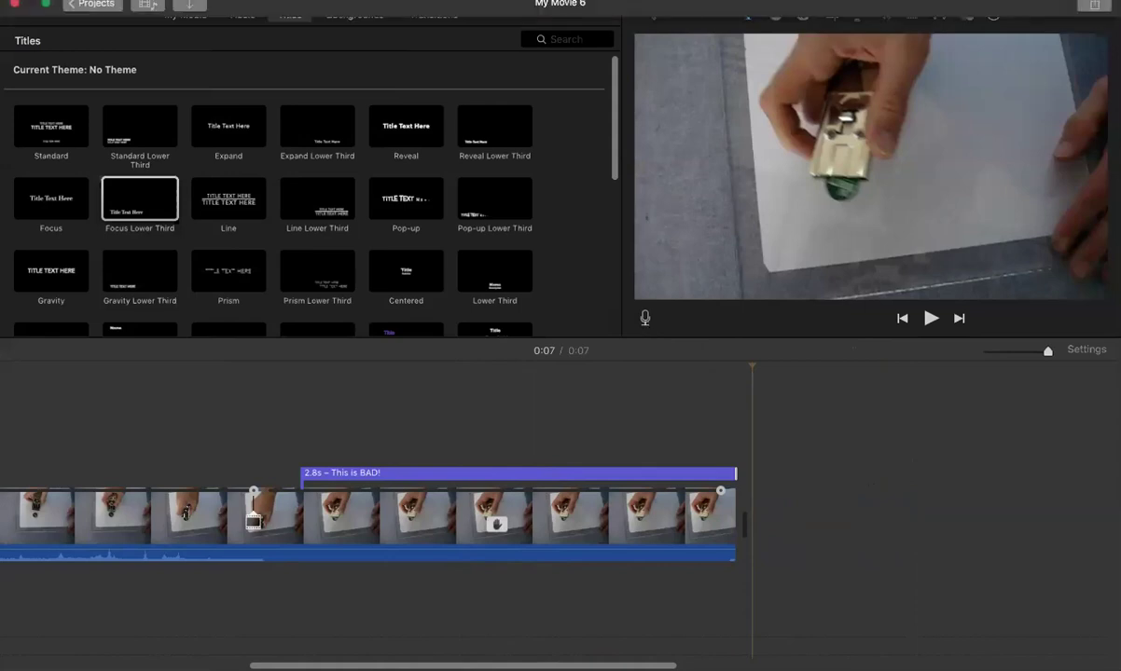
left_click(45, 5)
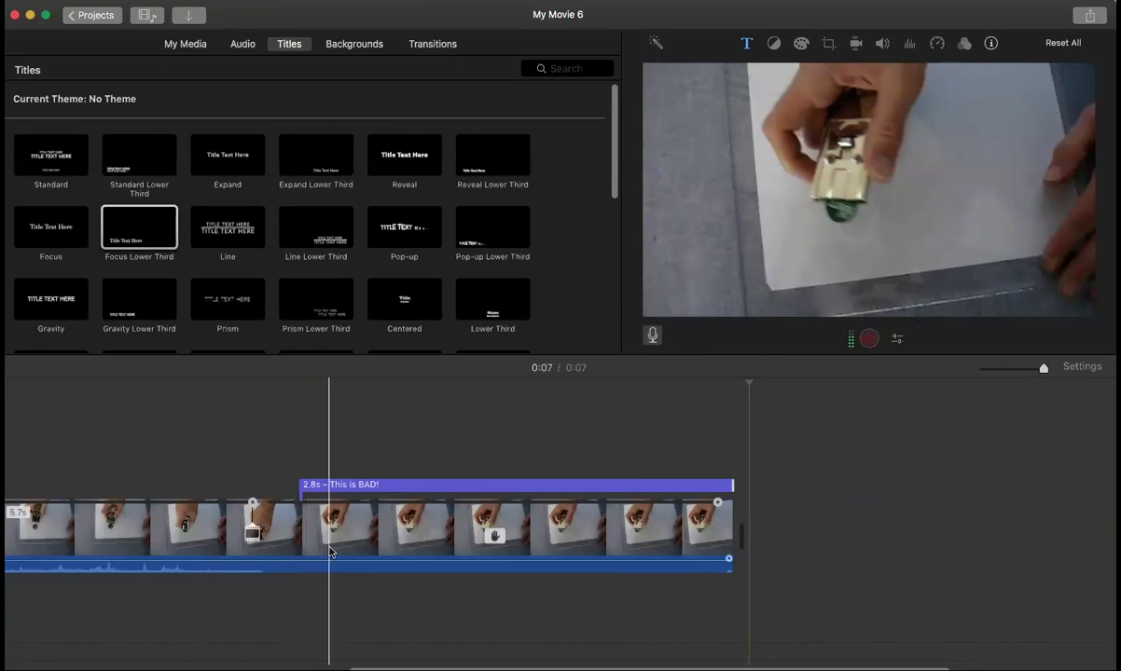
left_click(293, 520)
key("space")
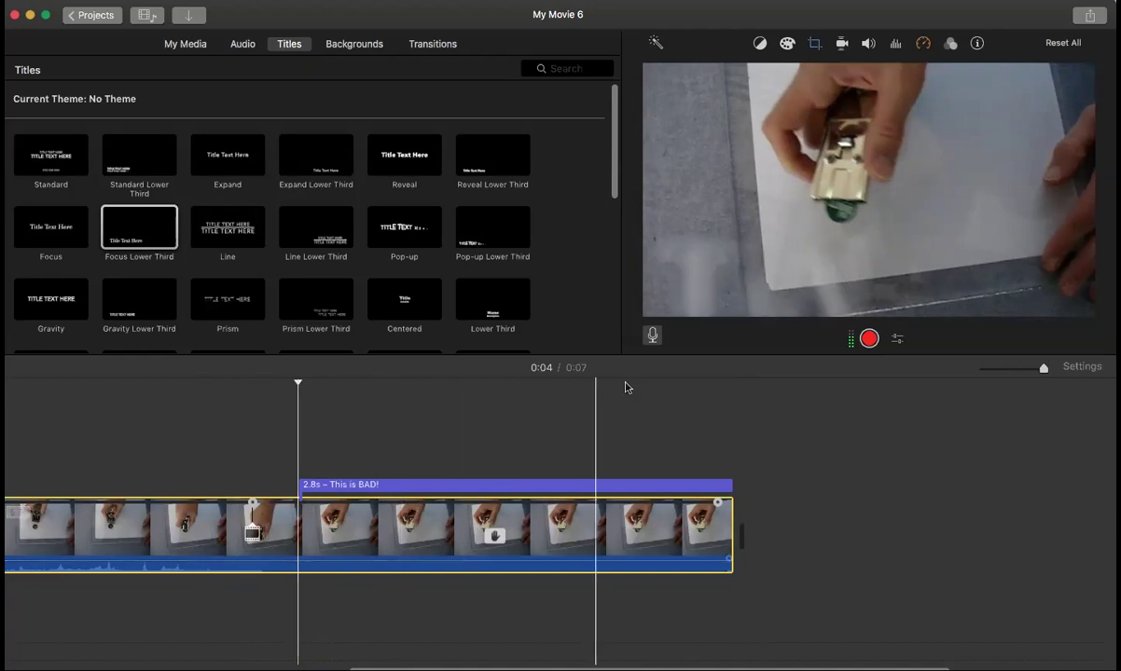
left_click(869, 341)
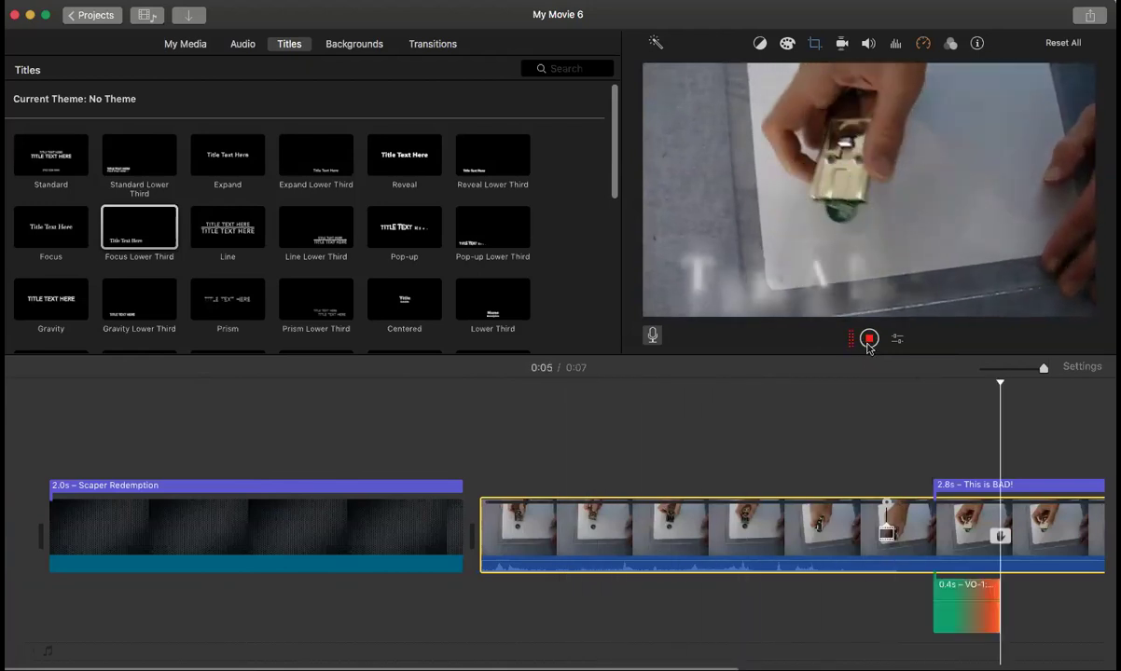
left_click(869, 341)
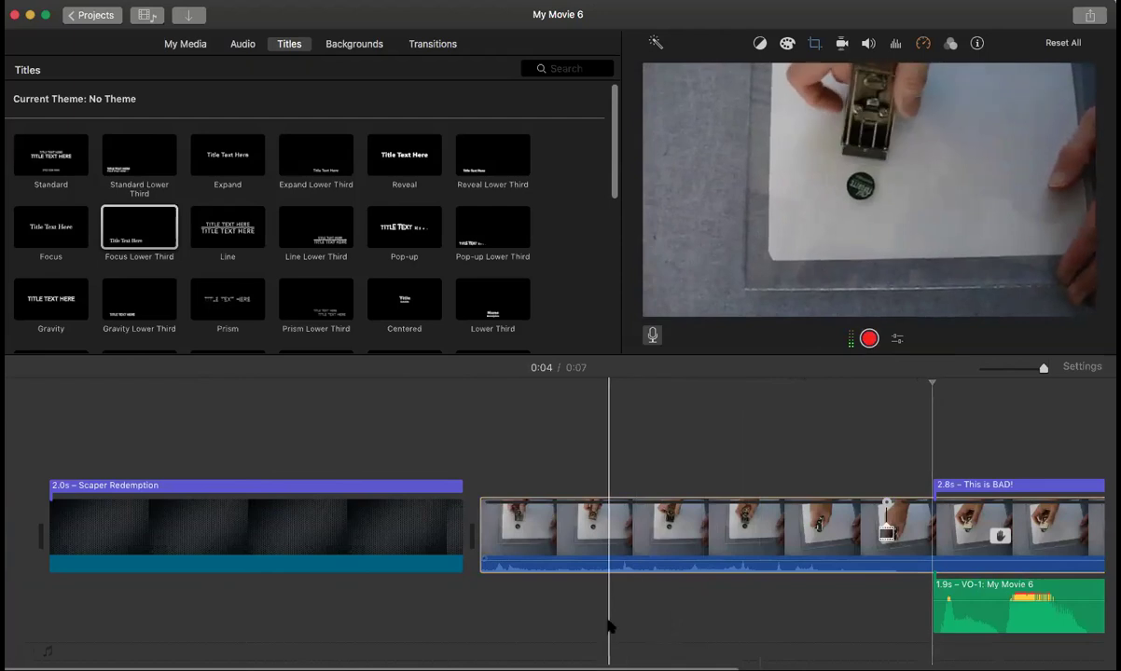
Play back the scraper clip with the recorded voiceover and slightly lower the voiceover's volume
left_click(525, 560)
key("space")
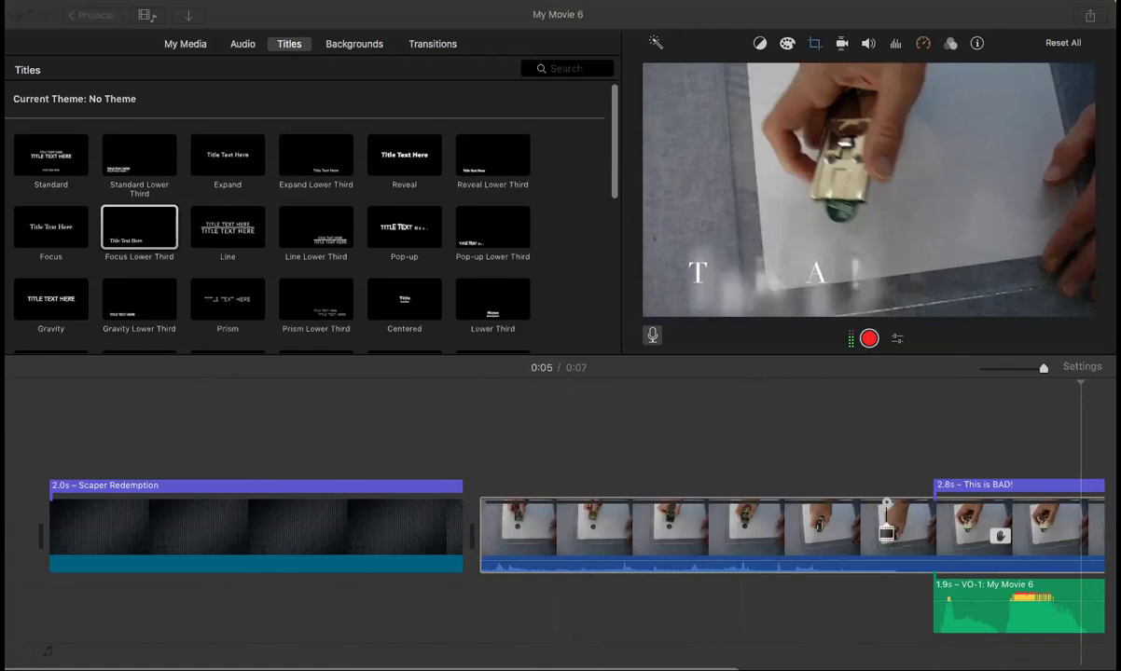
left_click(1064, 436)
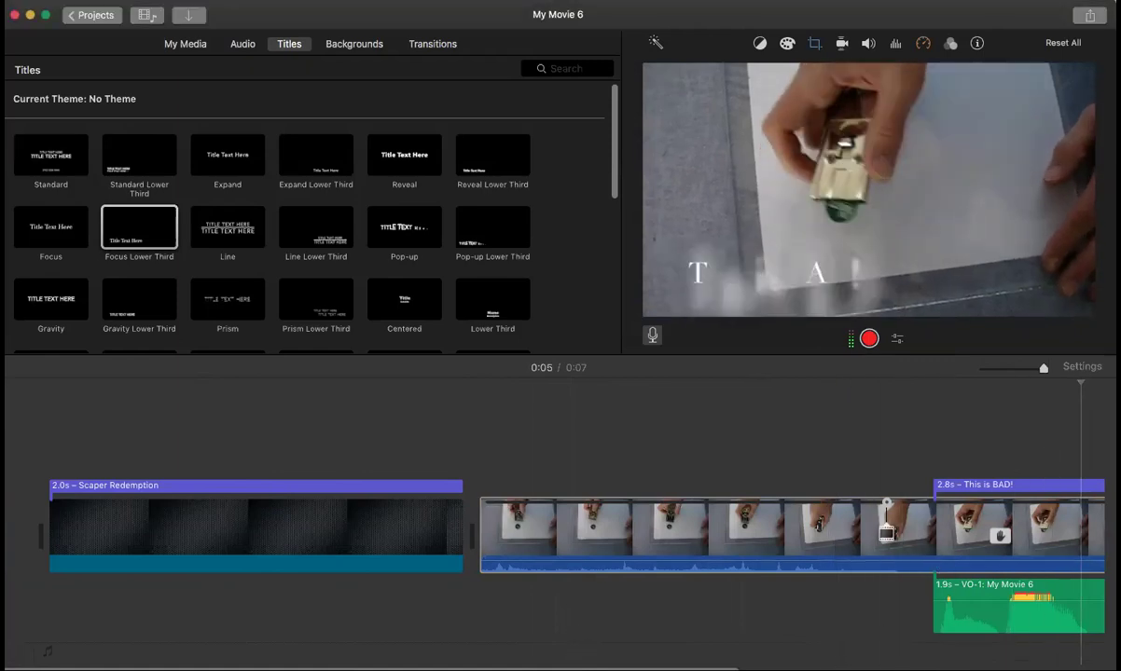
scroll(867, 560, "right", 10)
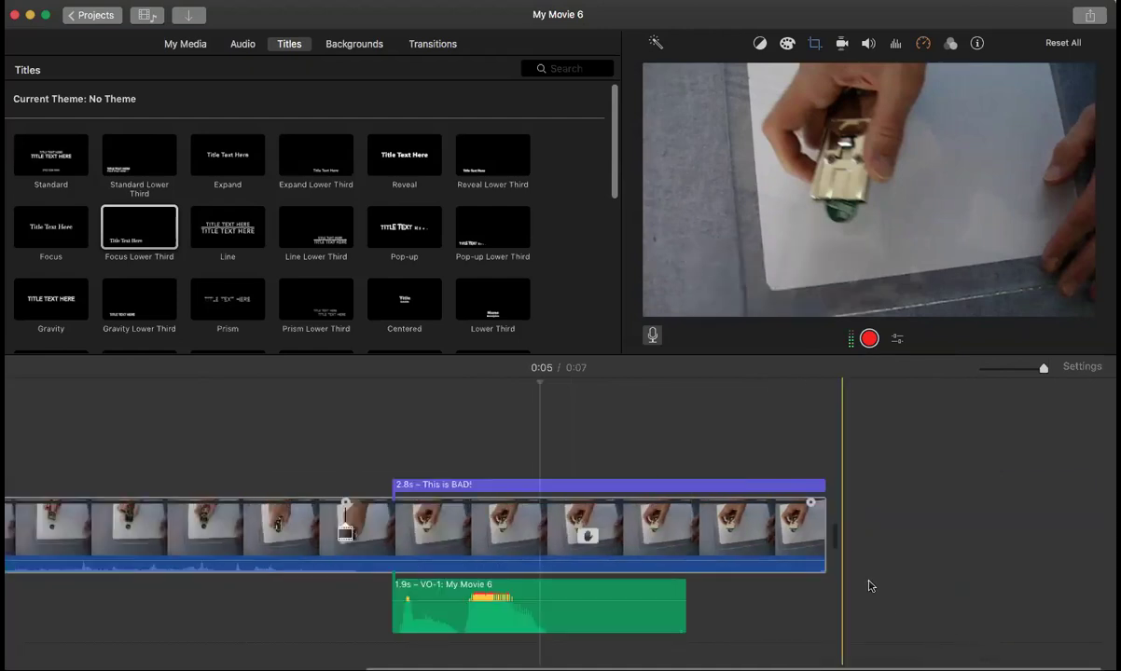
mouse_move(480, 601)
left_mouse_down()
mouse_move(482, 617)
mouse_move(482, 607)
left_mouse_up()
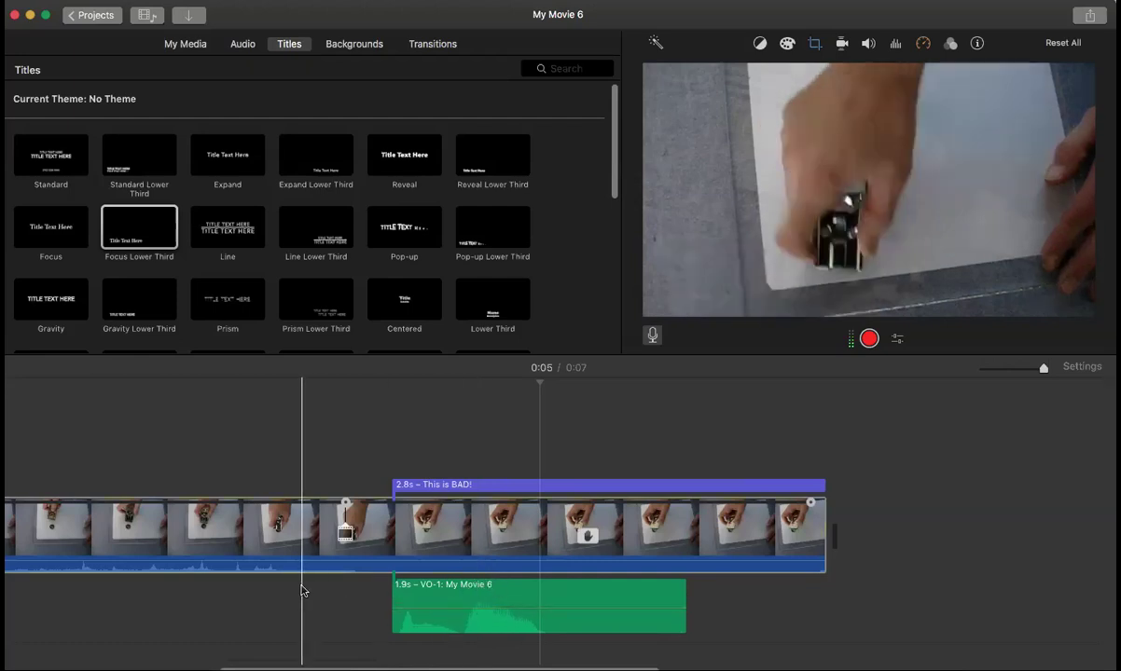
Detach the audio from the scraper clip into its own audio track
left_click(247, 546)
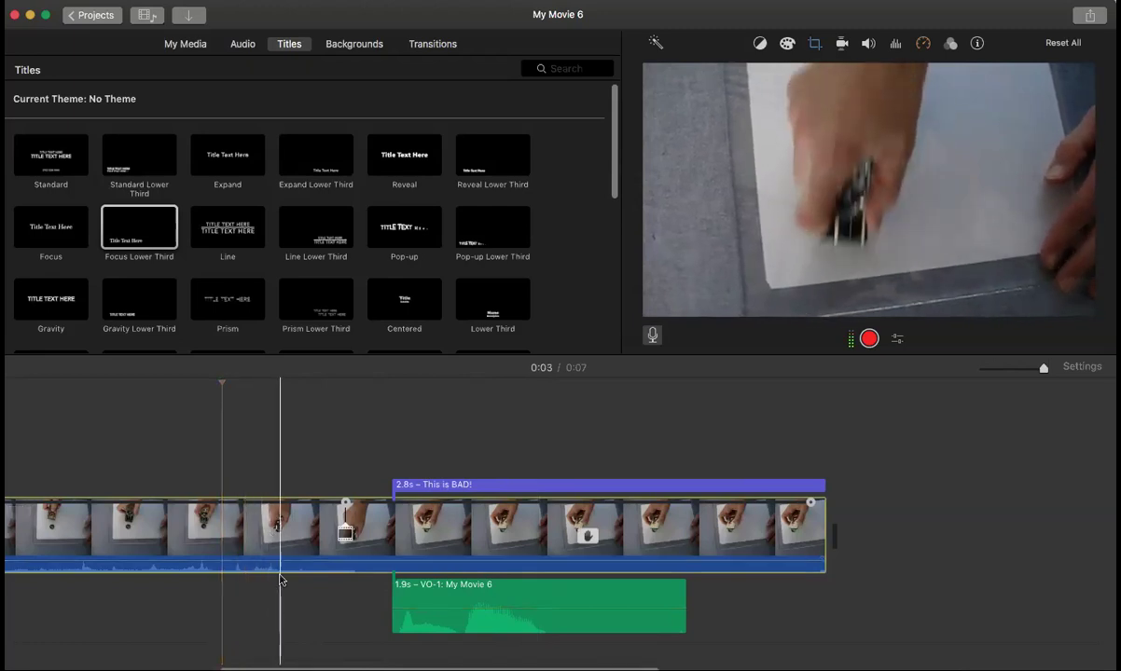
right_click(255, 529)
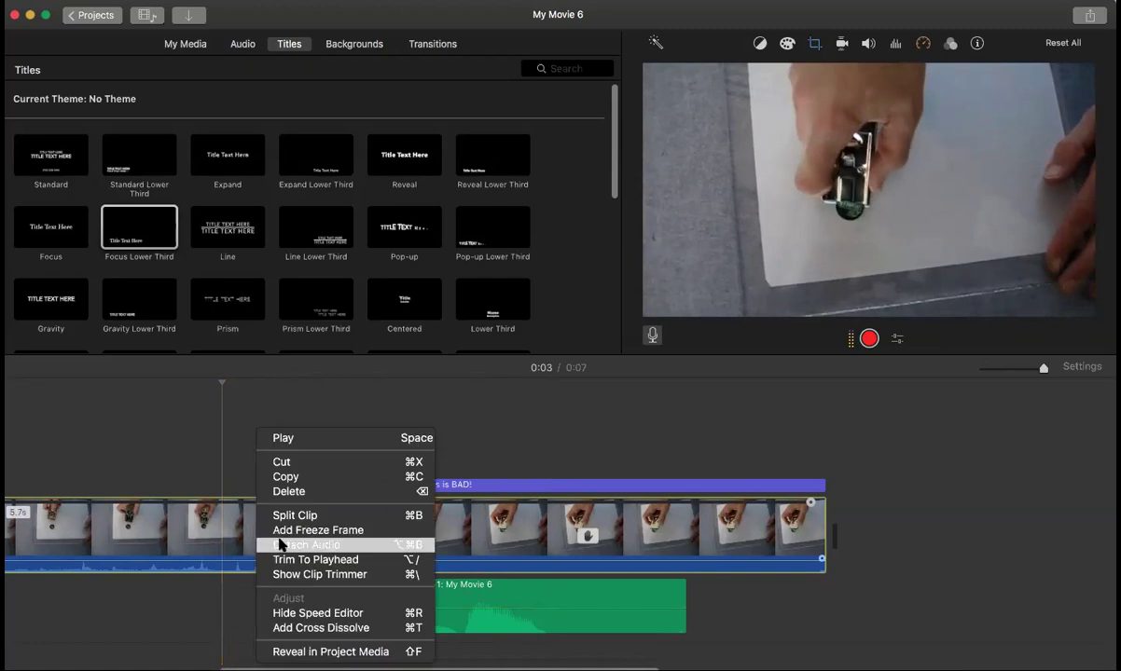
left_click(280, 550)
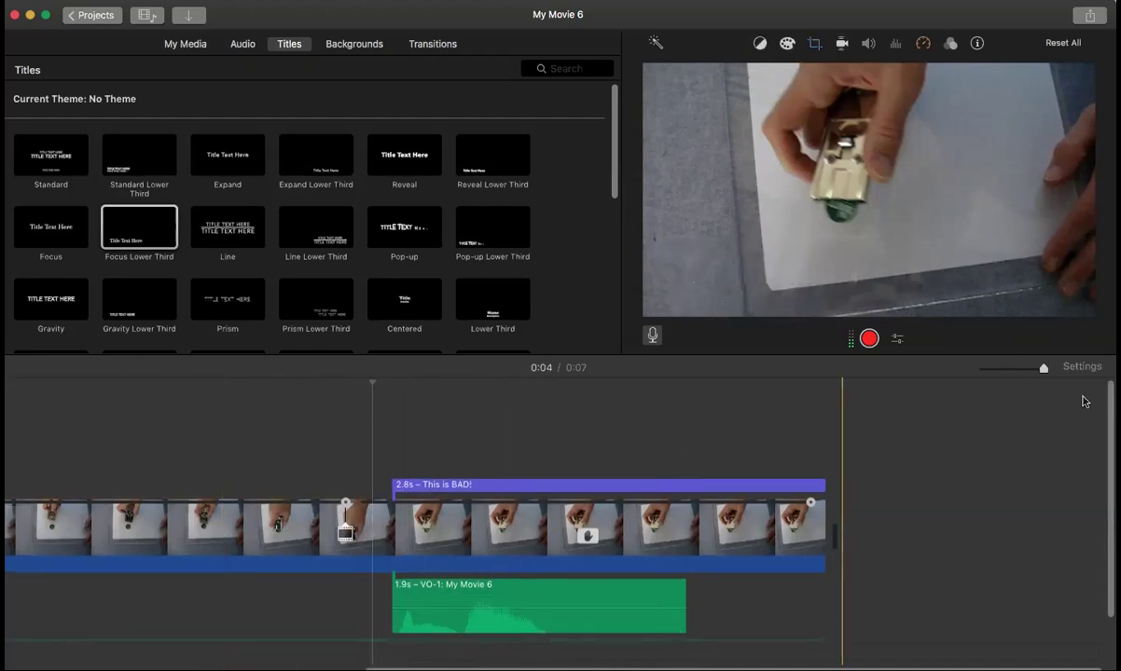
Lower the volume of the detached MVI_0725 audio and trim its end to a length of 2.7 s
scroll(1107, 482, "down", 3)
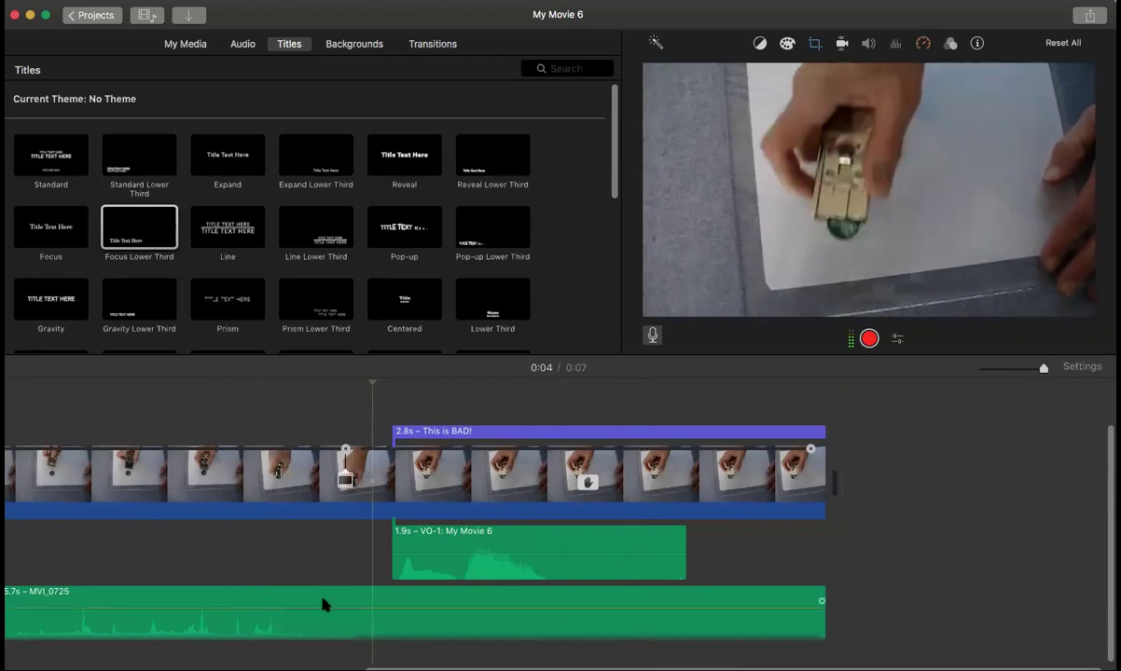
left_click_drag(350, 609, 349, 614)
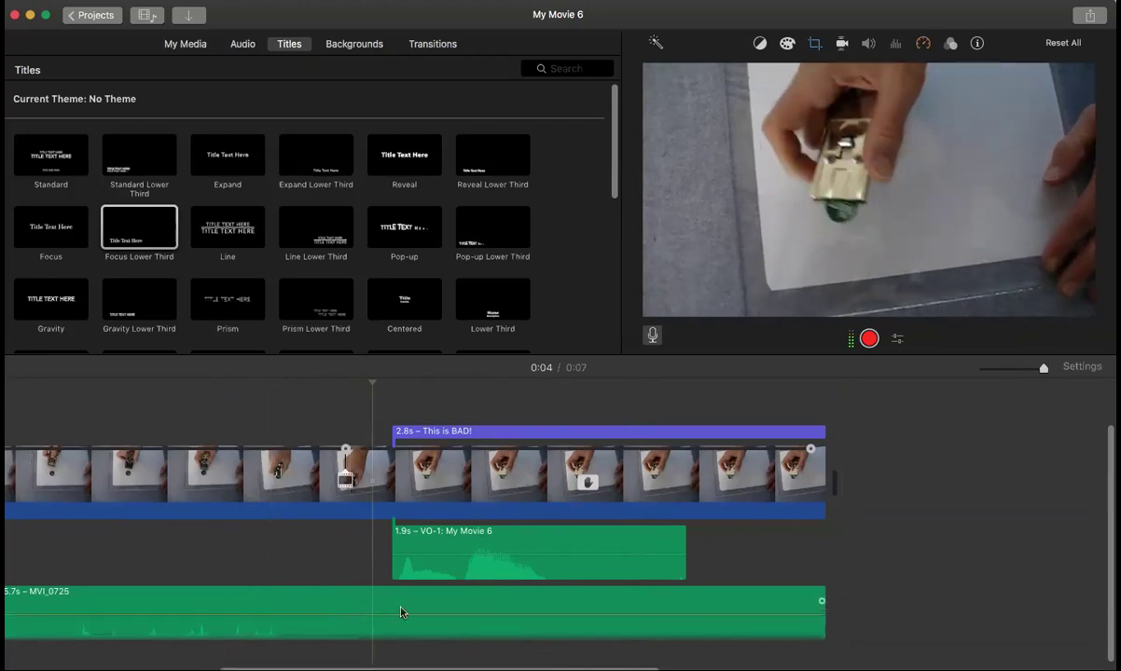
left_click_drag(822, 620, 362, 616)
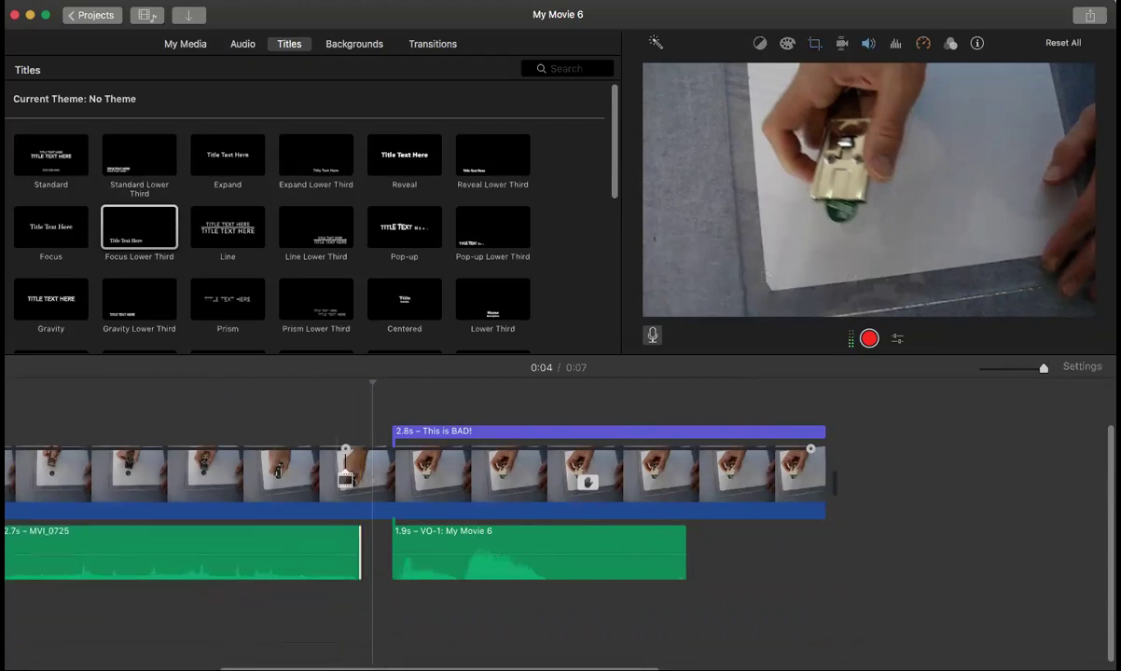
Move the voiceover earlier so it overlaps the detached audio's end, realign that audio with the scraper clip's start, and play the result
scroll(373, 522, "left", 5)
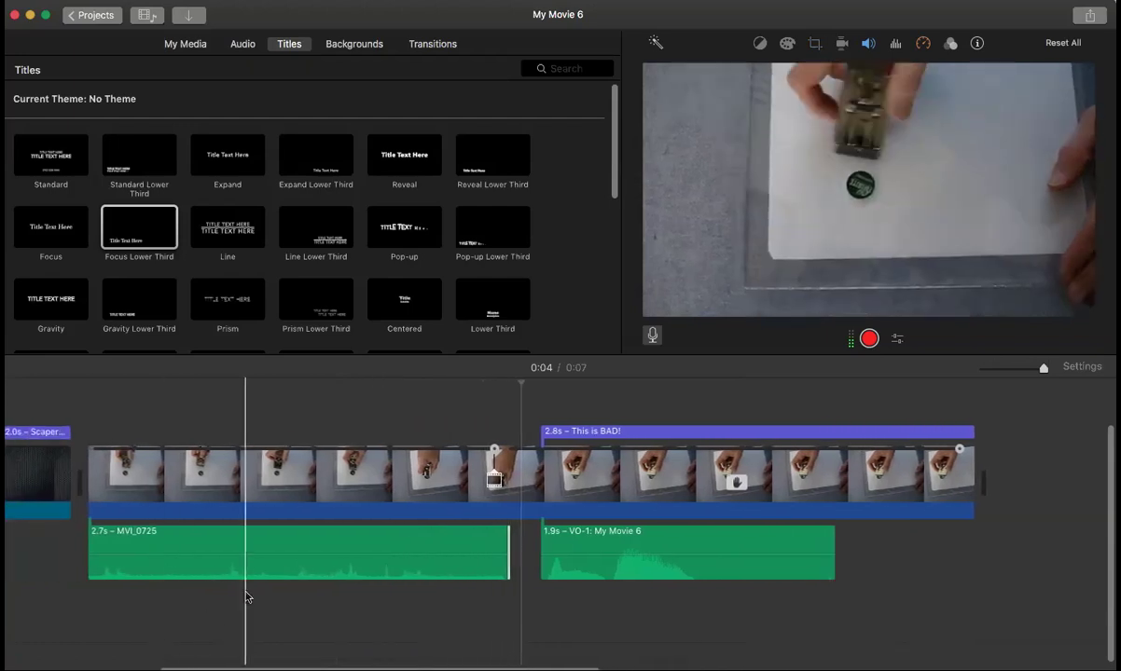
left_click_drag(571, 537, 514, 570)
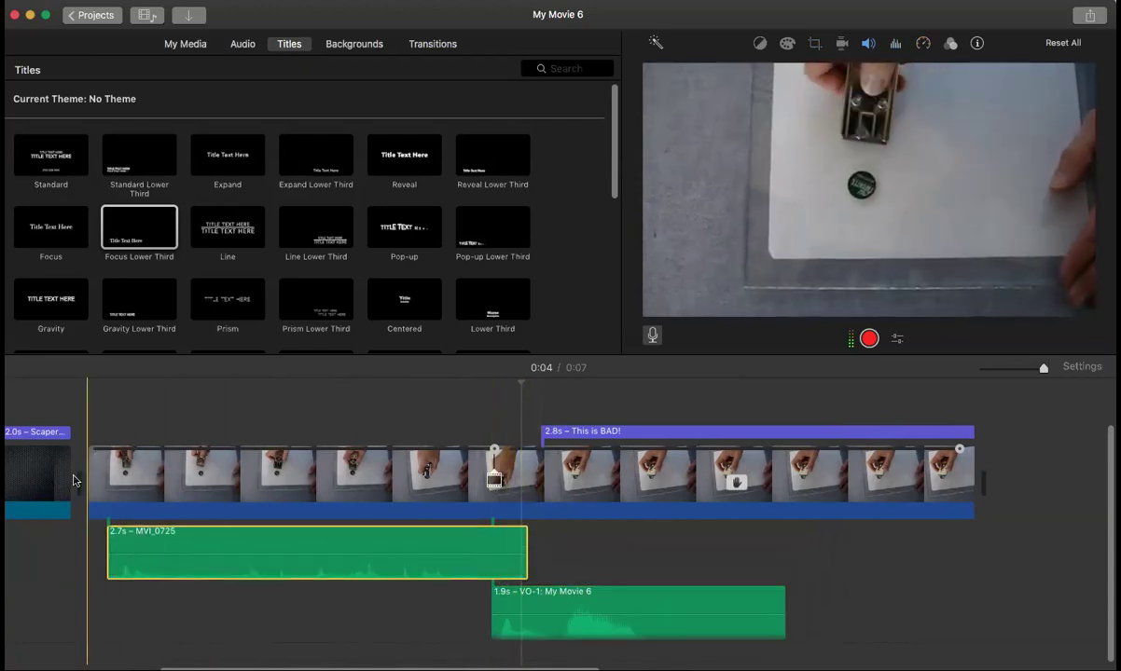
left_click_drag(113, 534, 94, 534)
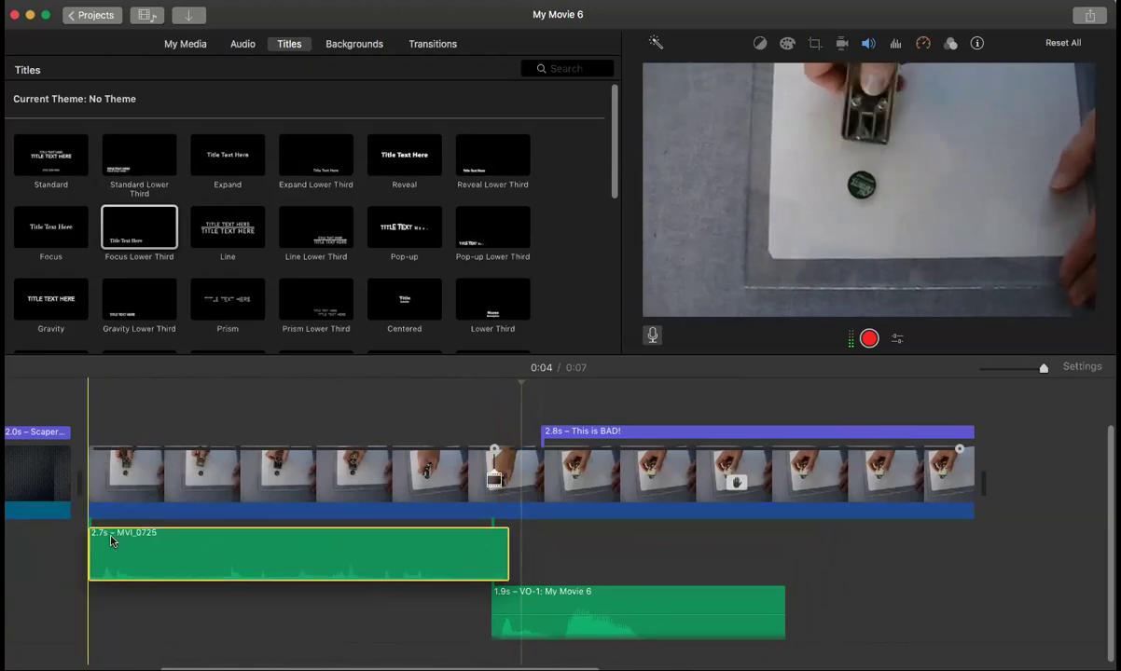
key("space")
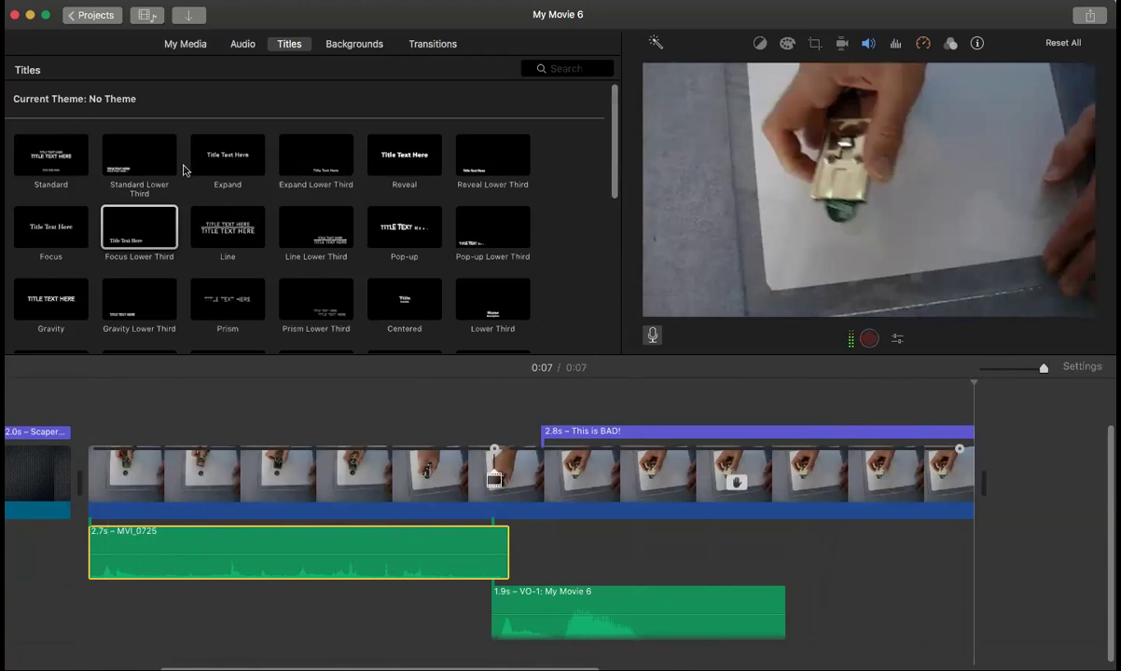
Extend the end of the scraper clip to 8.2 s and shorten the "This is BAD!" title to 2.2 s
left_click(931, 474)
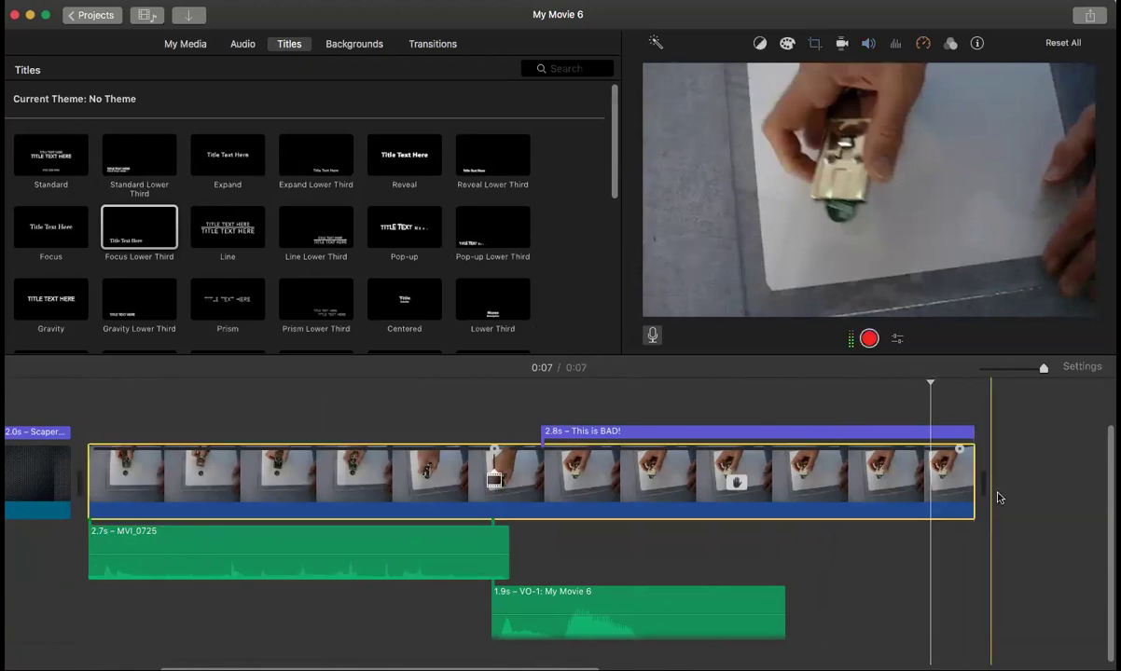
left_click_drag(974, 477, 694, 453)
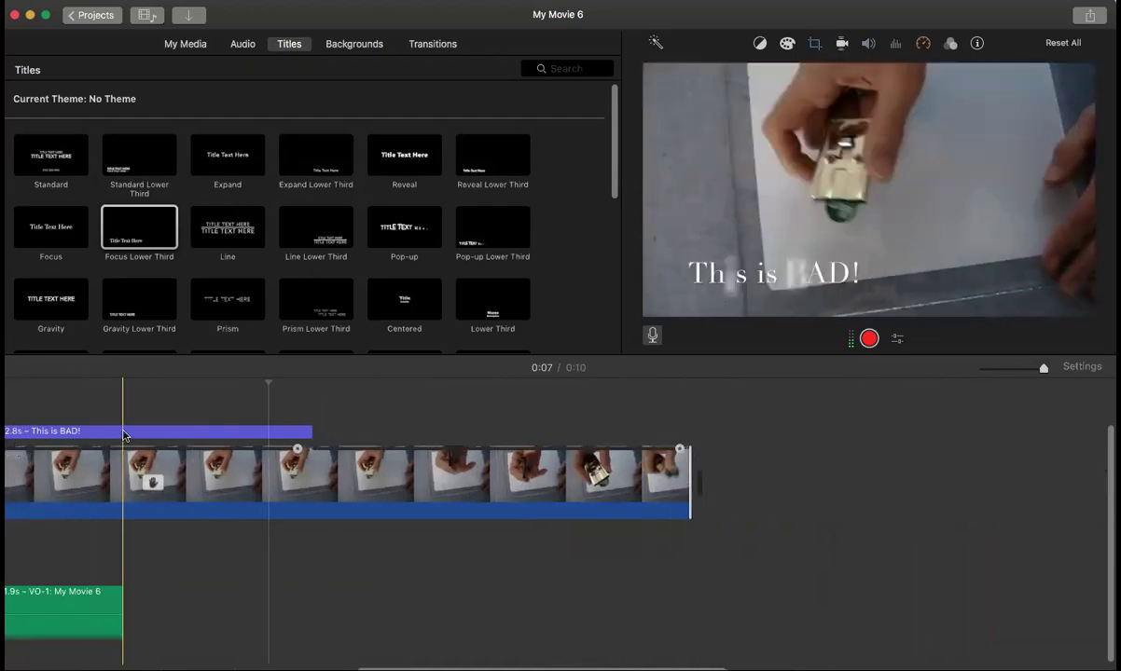
left_click_drag(310, 435, 226, 439)
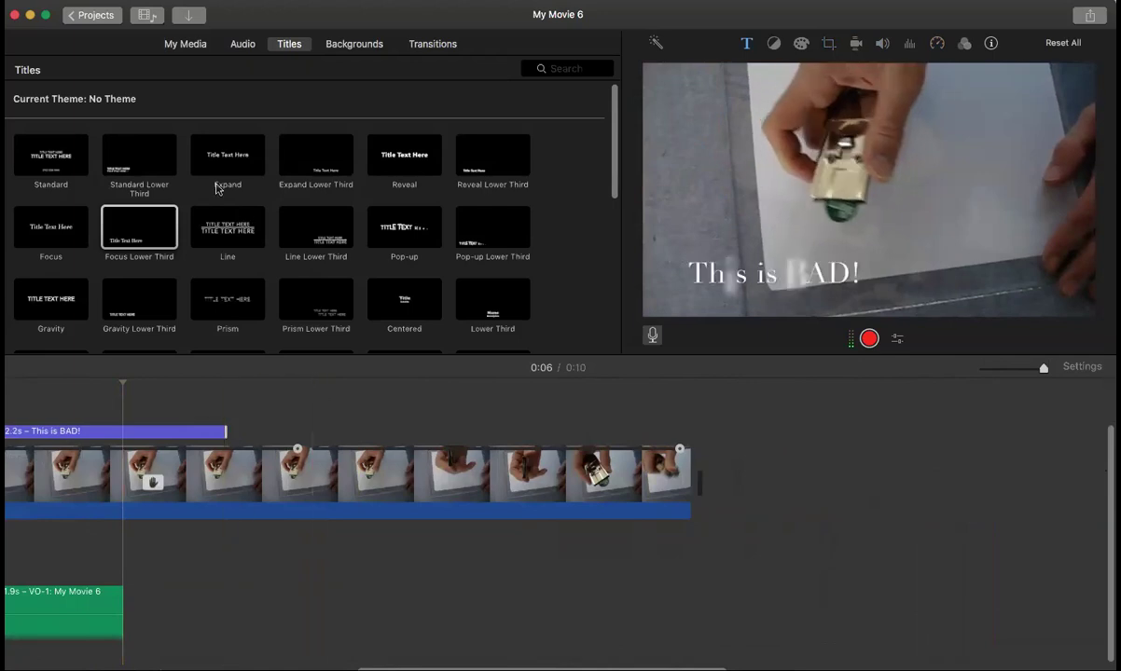
Add a Focus Lower Third title just after the "This is BAD!" title, with the text "Really Bad!"
left_click(127, 235)
left_click_drag(128, 235, 233, 432)
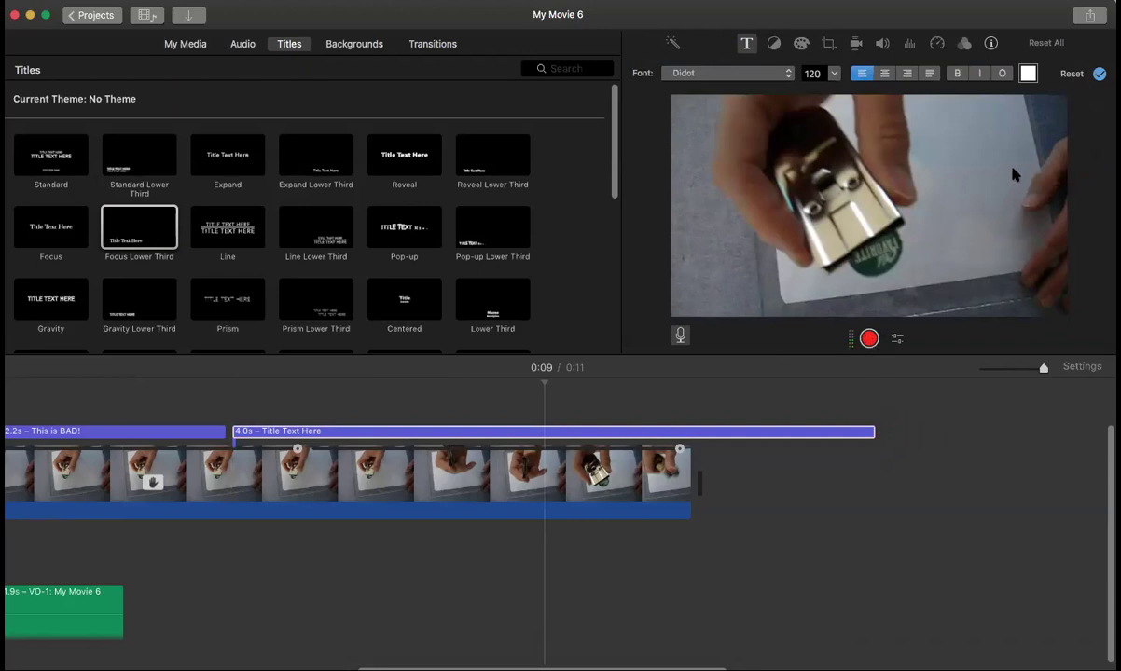
left_click(1097, 75)
left_click(771, 431)
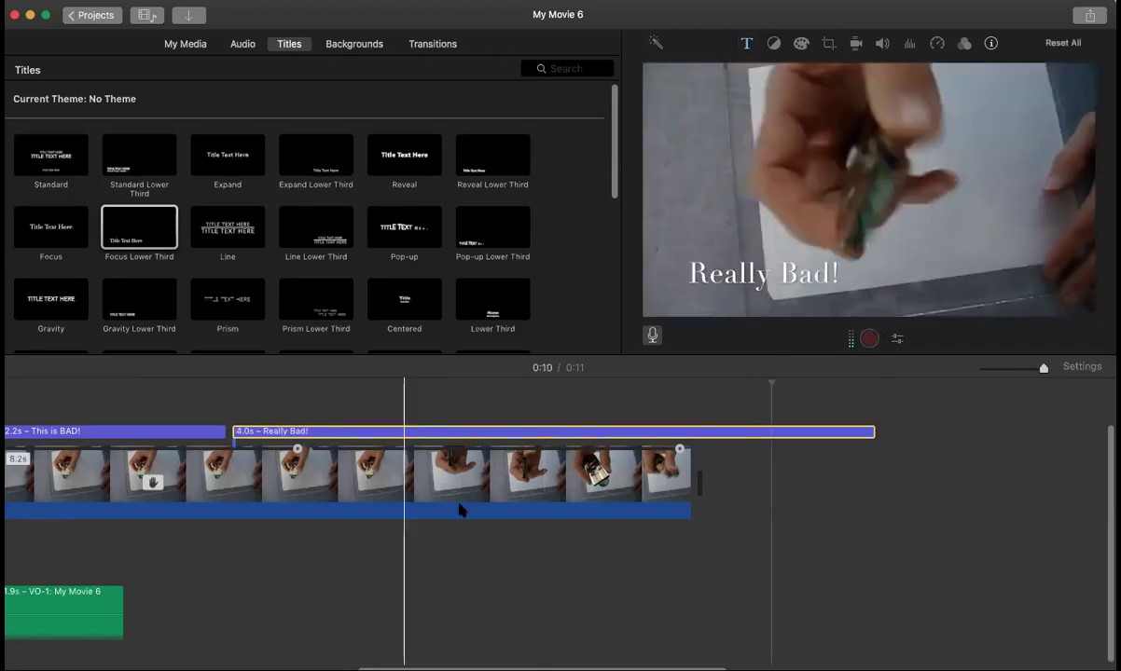
Record a second voiceover of about 1.9 s starting near the end of the "This is BAD!" title, and play the movie from its beginning
left_click(194, 501)
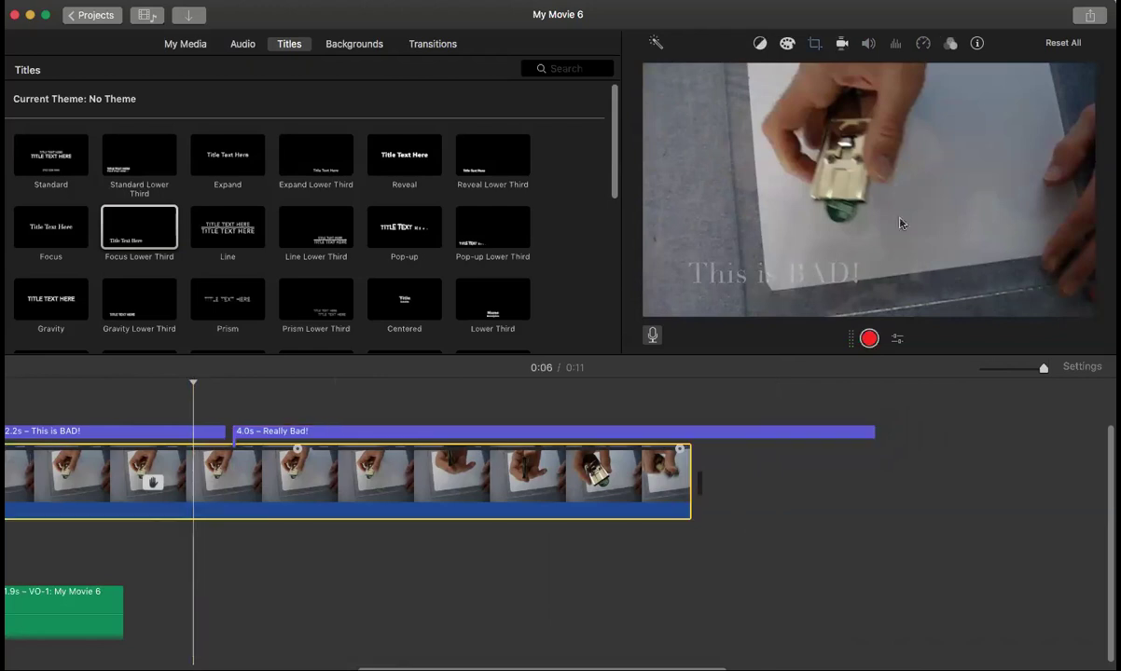
left_click(877, 339)
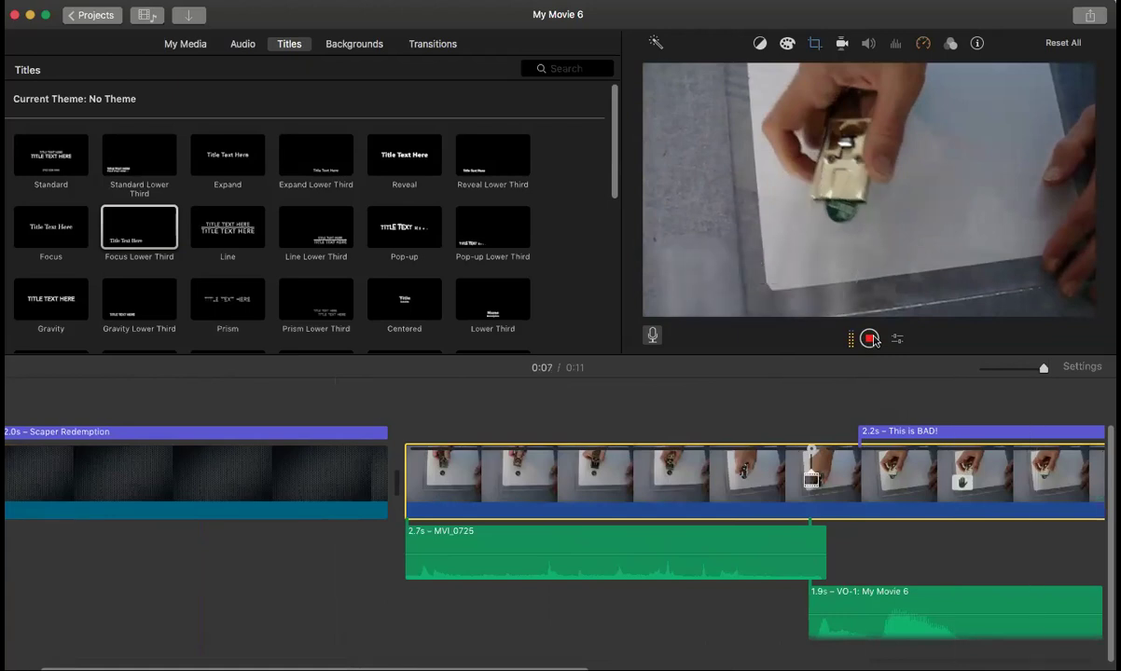
left_click(870, 340)
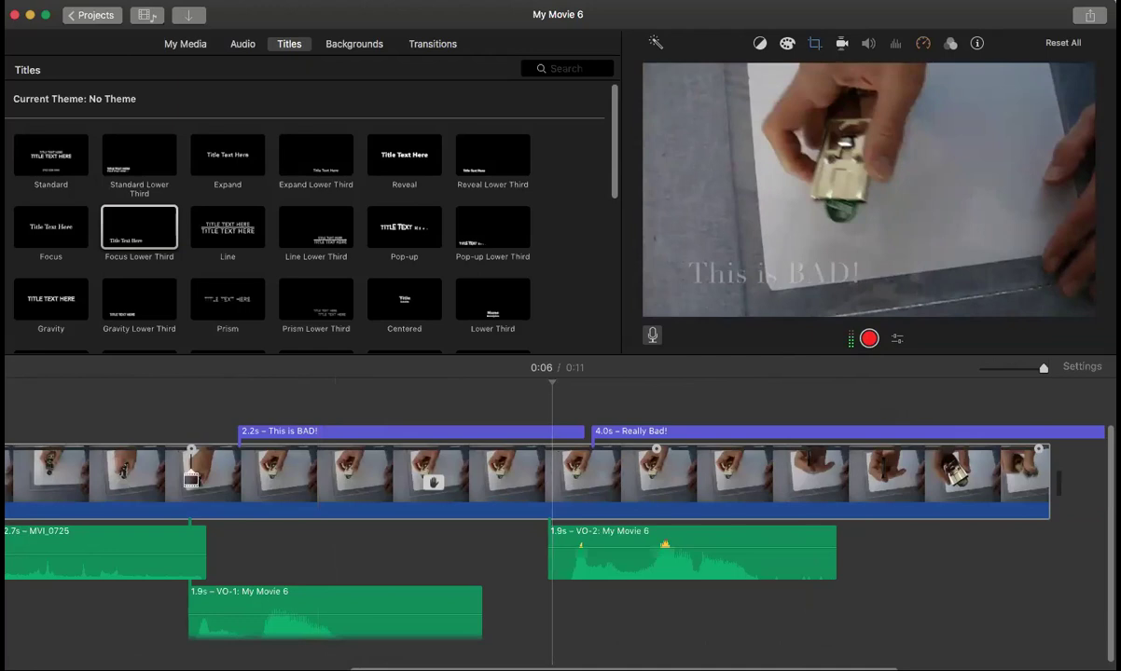
scroll(171, 636, "left", 15)
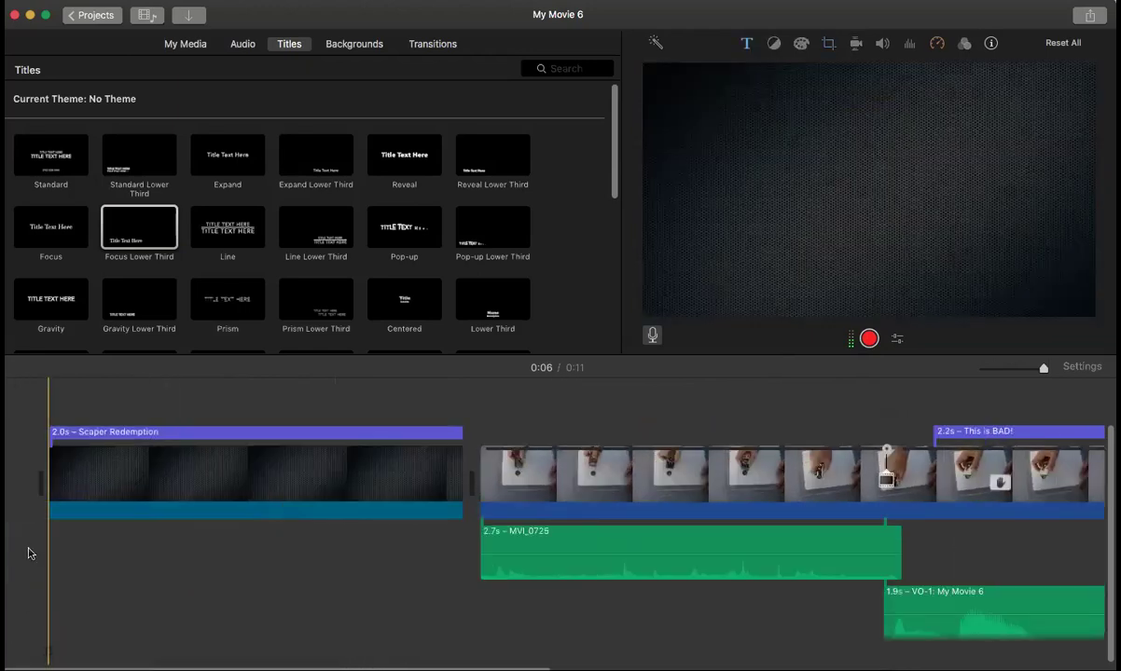
key("space")
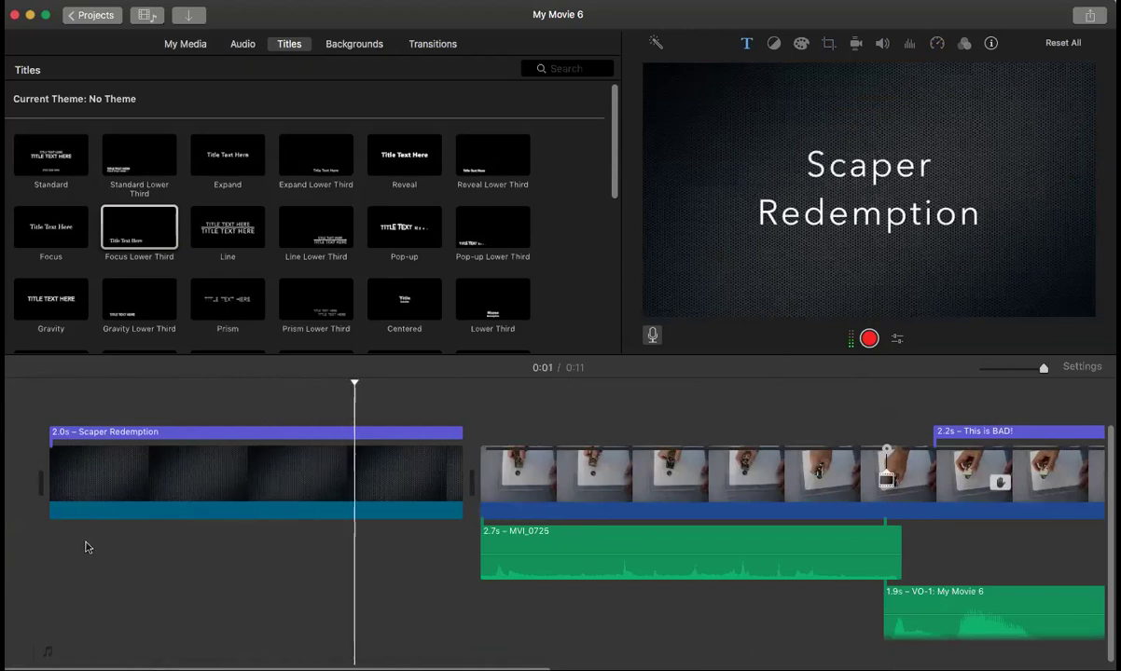